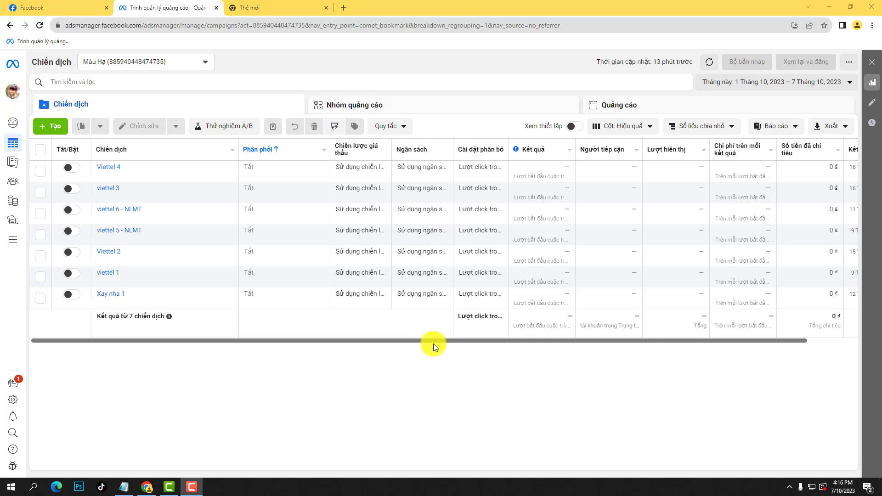
From the Facebook home page, open Trình quản lý quảng cáo in a new browser tab and close the older Ads Manager tab.
left_click_drag(434, 340, 150, 71)
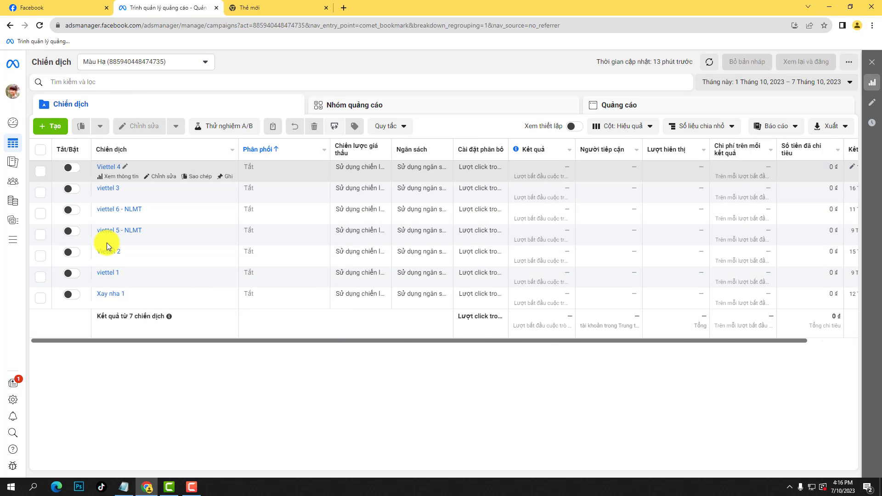
left_click(59, 7)
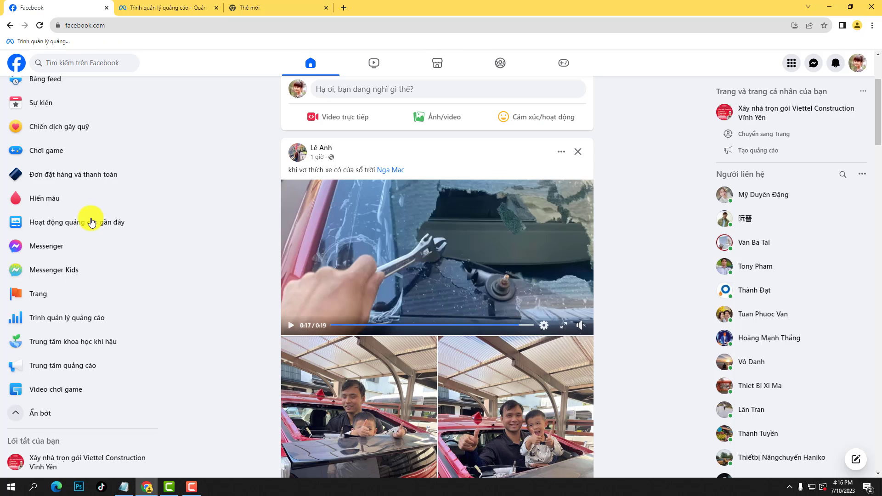
scroll(181, 302, "down", 10)
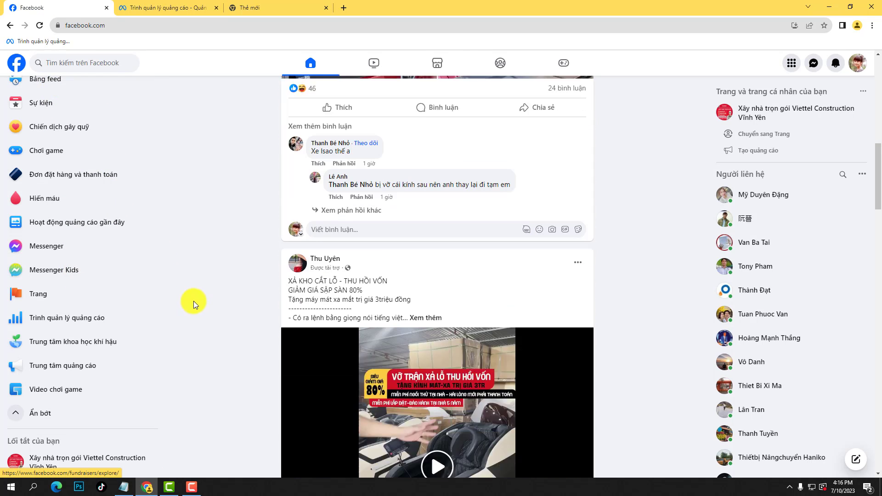
scroll(128, 314, "up", 5)
scroll(129, 314, "down", 5)
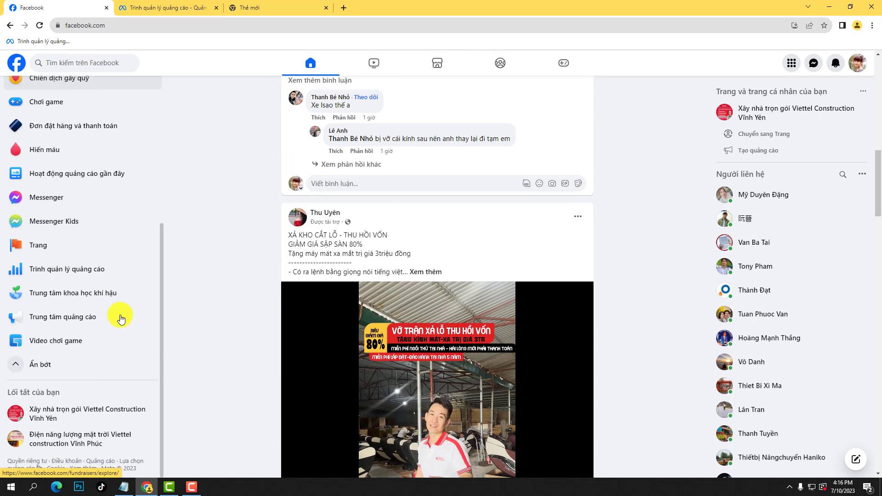
right_click(76, 274)
left_click(77, 276)
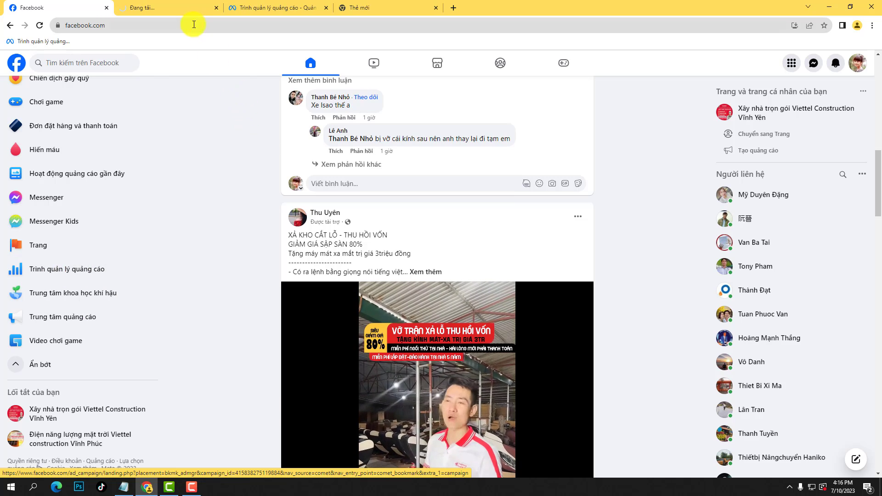
left_click(205, 11)
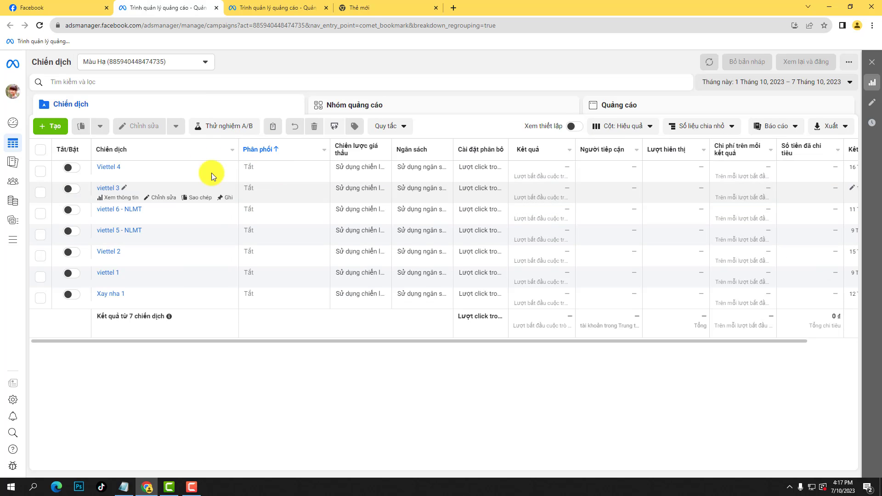
left_click(326, 7)
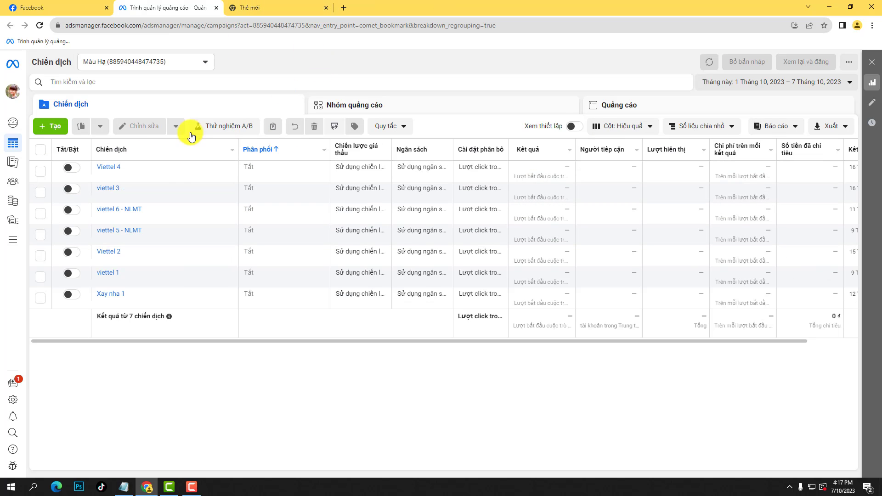
Create a new campaign with the Lượt tương tác objective, using the manual engagement setup (Chiến dịch lượt tương tác thủ công).
left_click(53, 131)
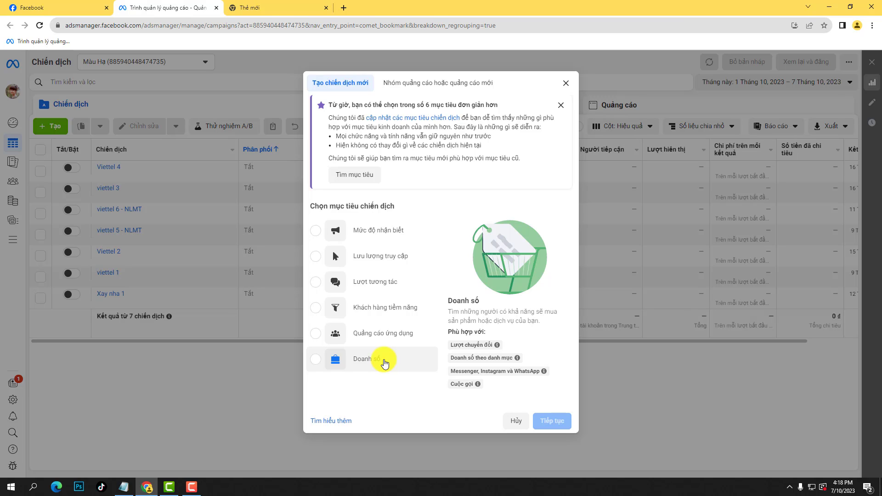
left_click(377, 284)
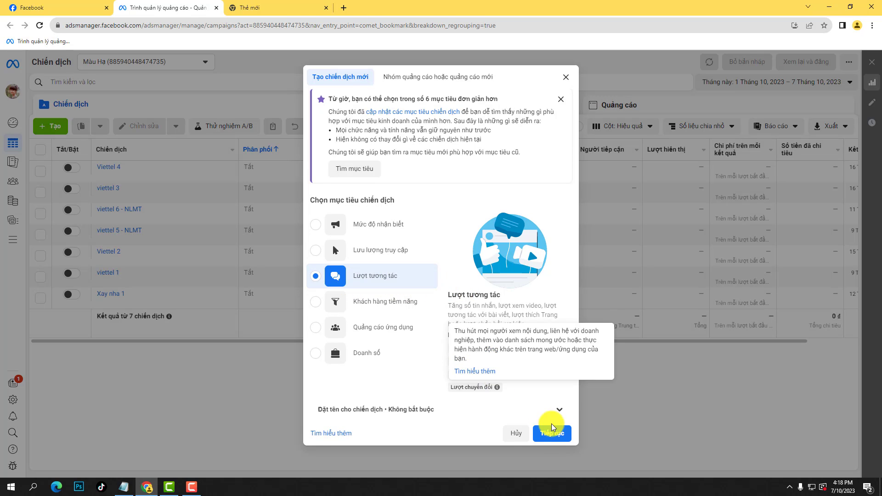
left_click(554, 433)
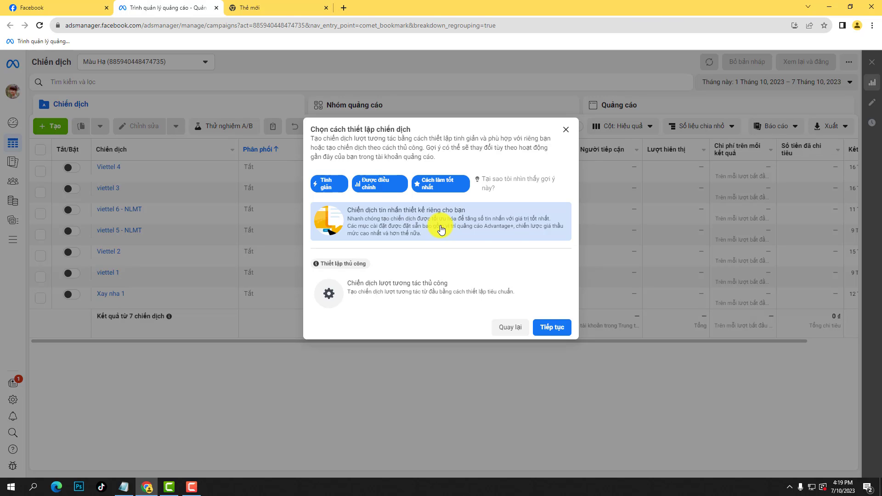
left_click(441, 291)
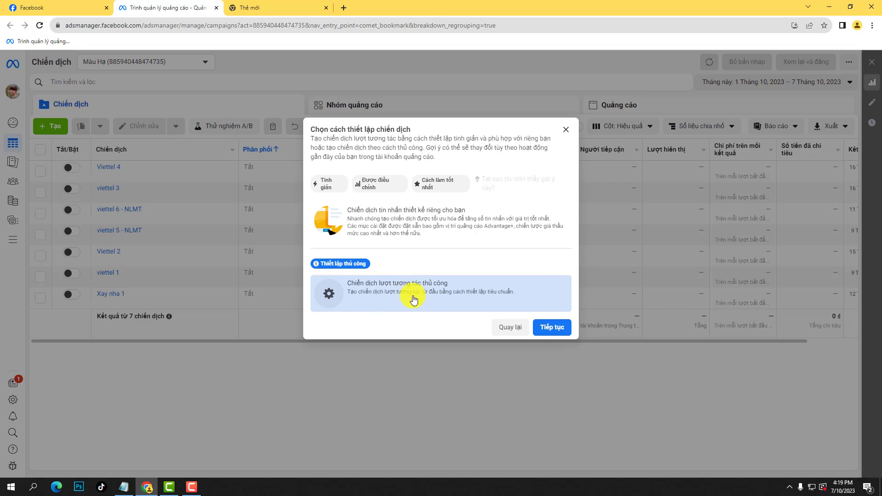
left_click(551, 329)
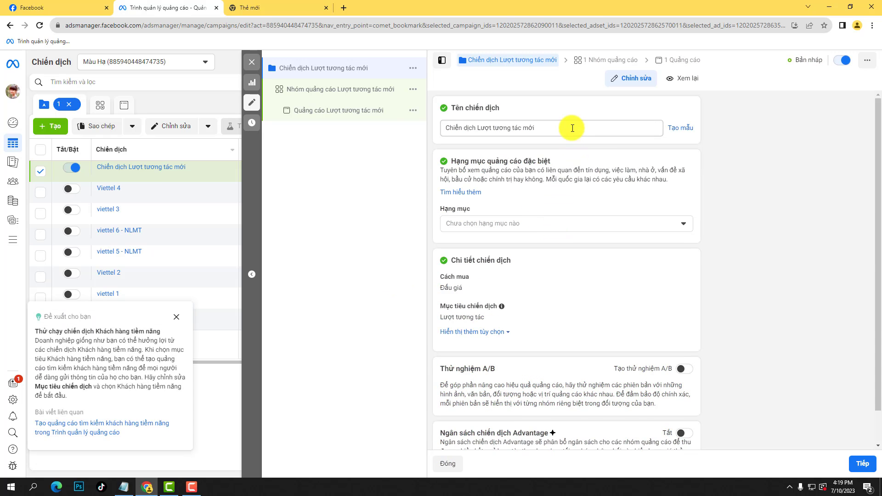
Rename the new campaign as "Công trình Viettel - Vĩnh Phúc".
triple_click(557, 128)
left_click_drag(584, 128, 378, 126)
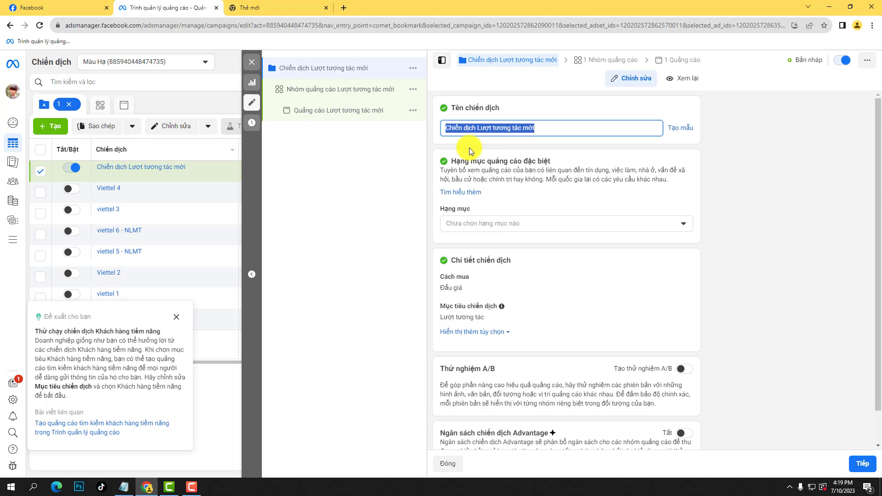
type("Công trình ")
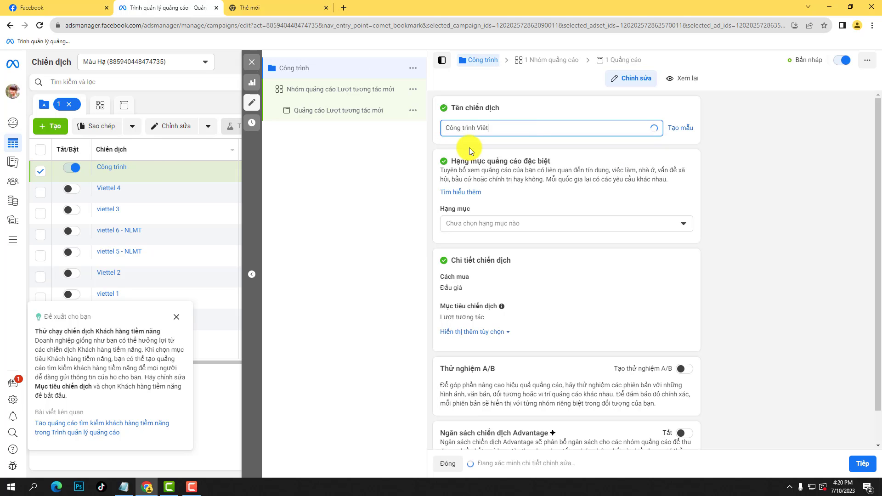
type("Viettel")
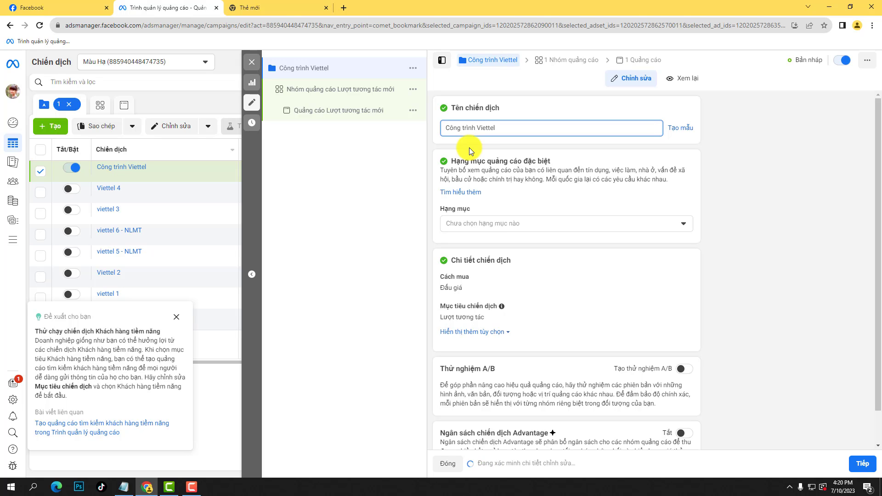
type(" - ")
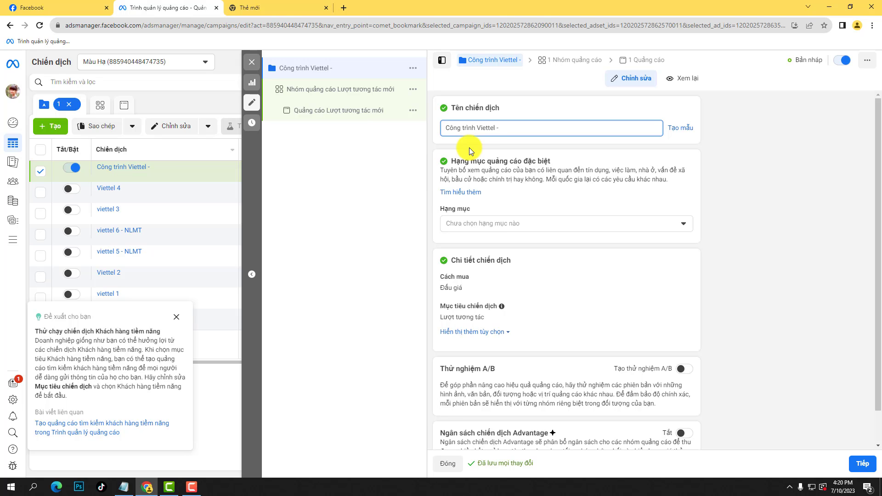
type("Vĩnh Phúc")
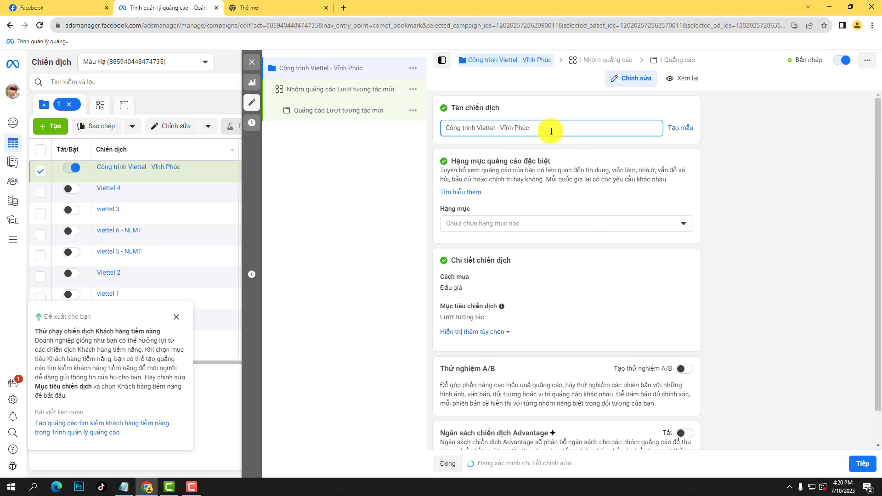
Try out the Advantage campaign budget (Ngân sách chiến dịch Advantage) for the campaign and turn it back off.
scroll(592, 217, "down", 1)
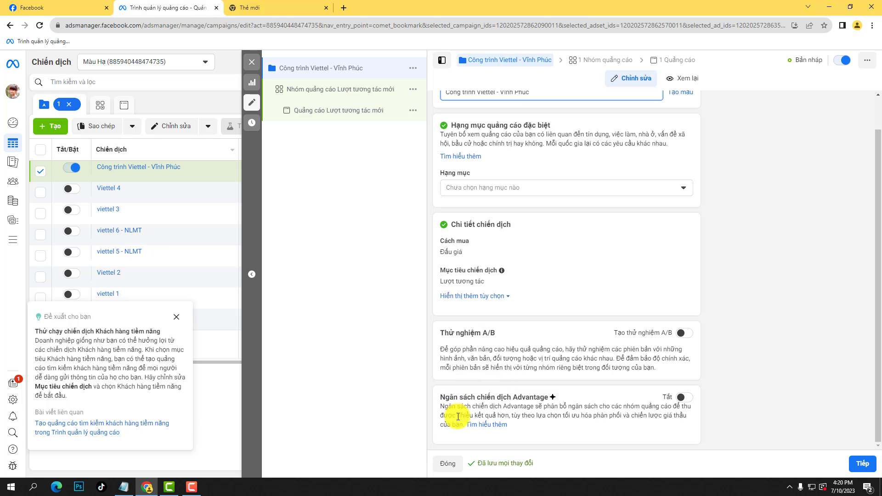
left_click(690, 401)
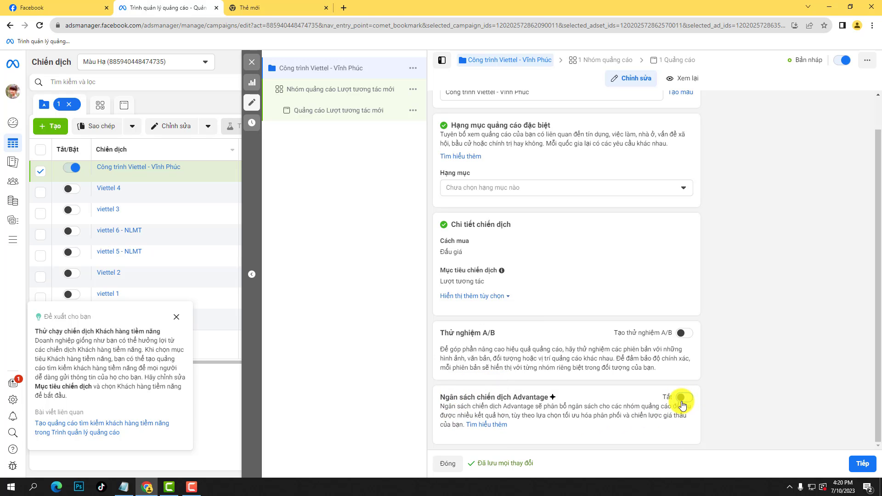
scroll(659, 403, "down", 1)
scroll(659, 402, "down", 1)
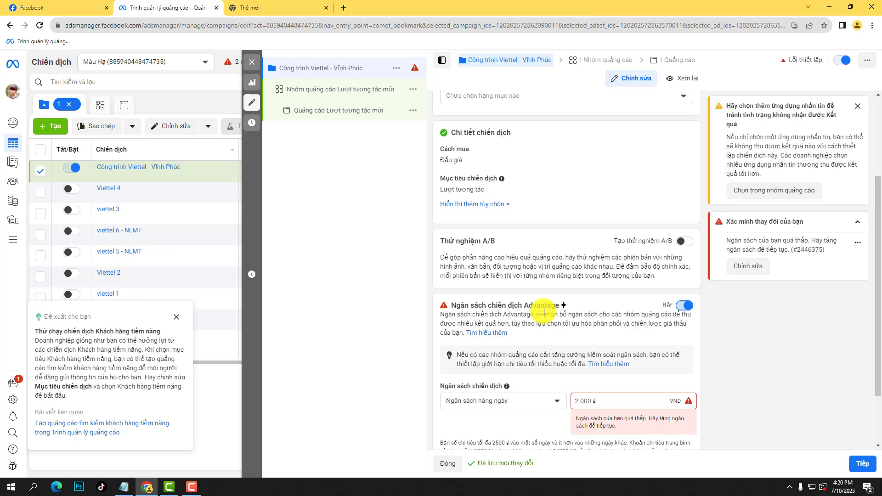
left_click(684, 307)
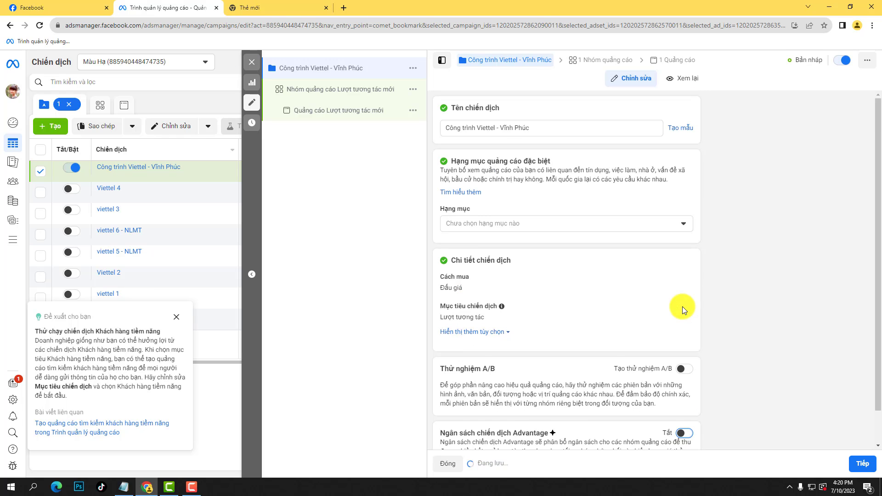
Open the campaign's ad set and rename it as "Nhóm 1".
scroll(467, 117, "up", 2)
left_click(349, 94)
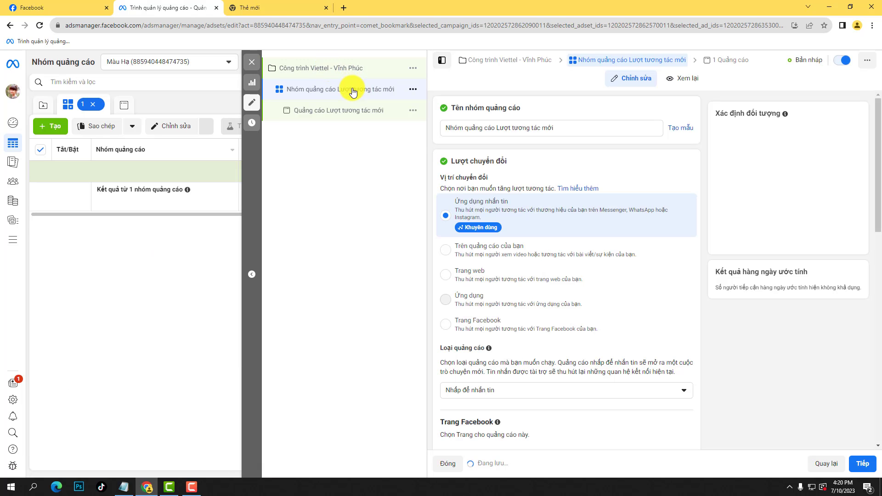
left_click_drag(591, 129, 465, 128)
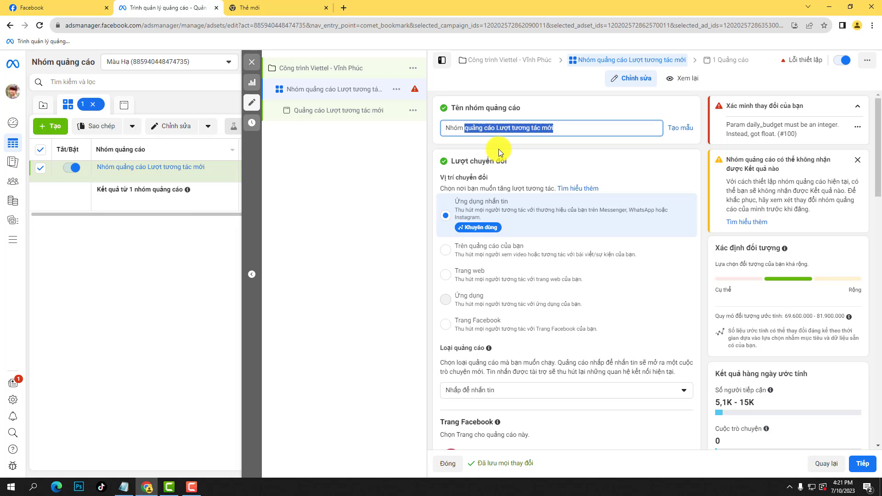
type("1")
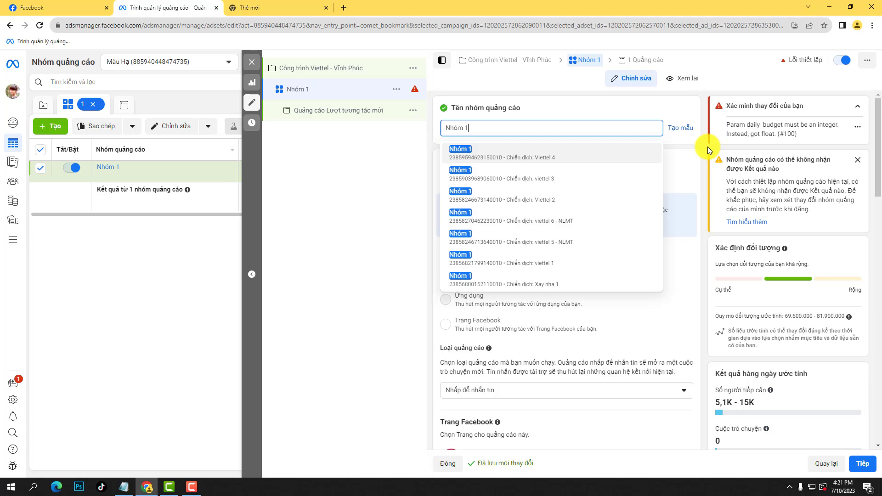
left_click(707, 148)
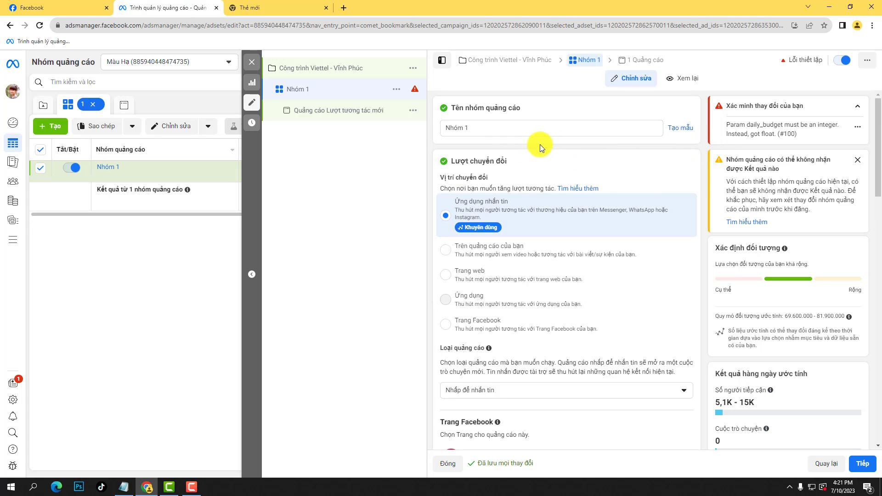
left_click(507, 129)
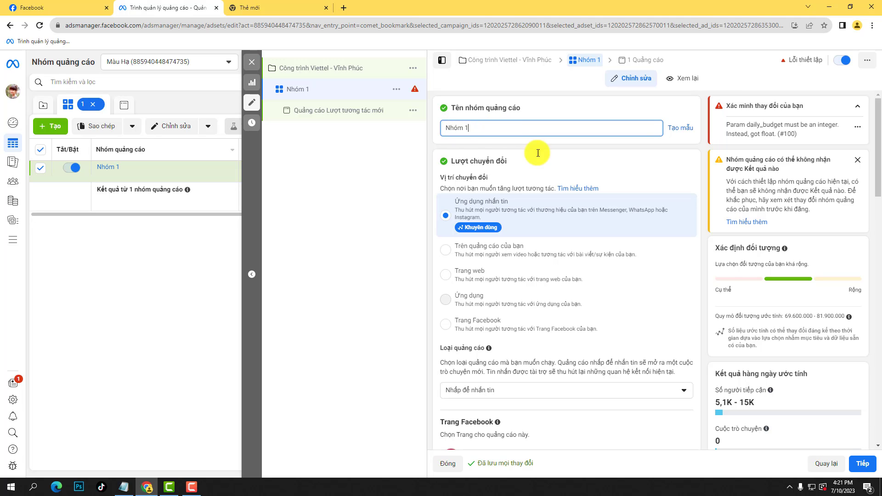
Set the ad set's conversion location (Vị trí chuyển đổi) to Trên quảng cáo của bạn.
scroll(710, 239, "down", 1)
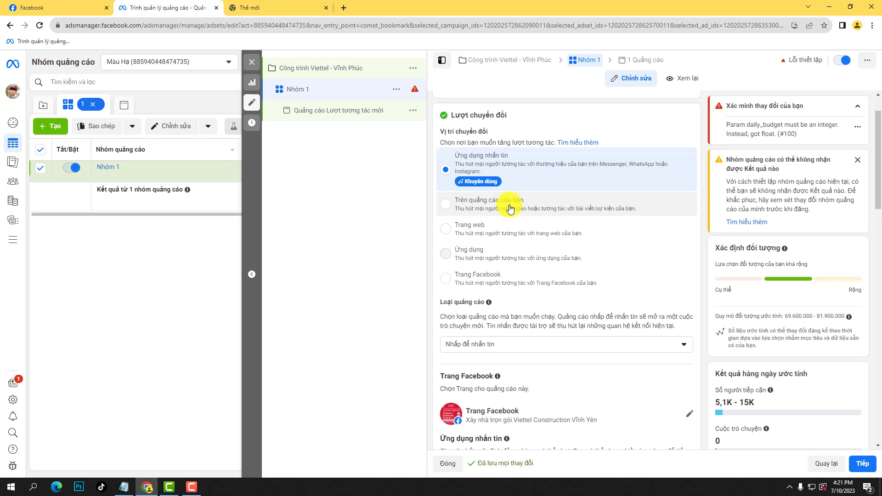
scroll(460, 224, "up", 1)
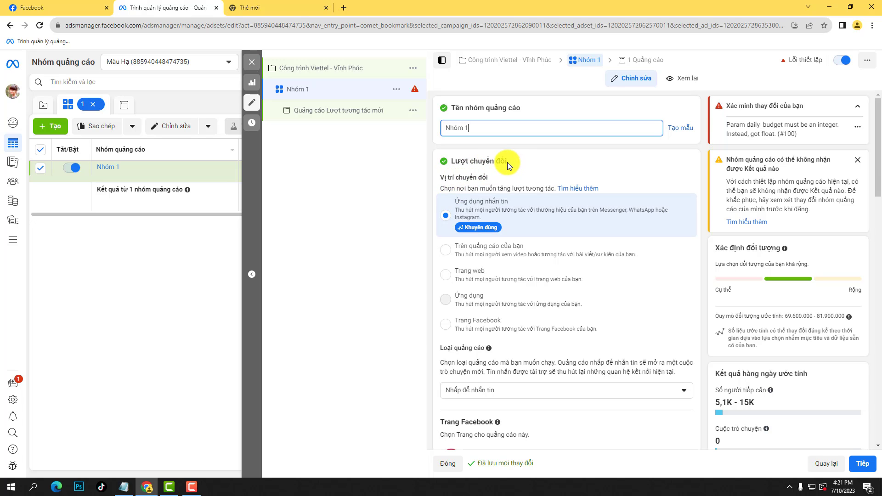
left_click_drag(490, 178, 449, 179)
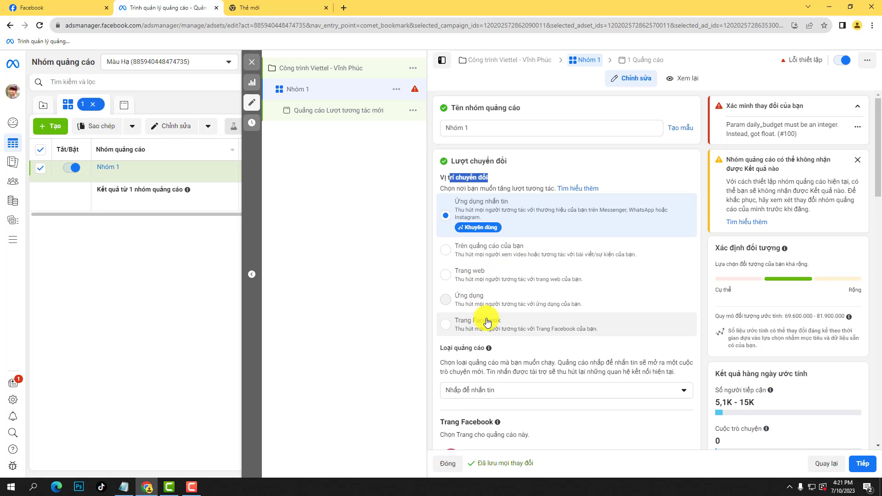
left_click(449, 256)
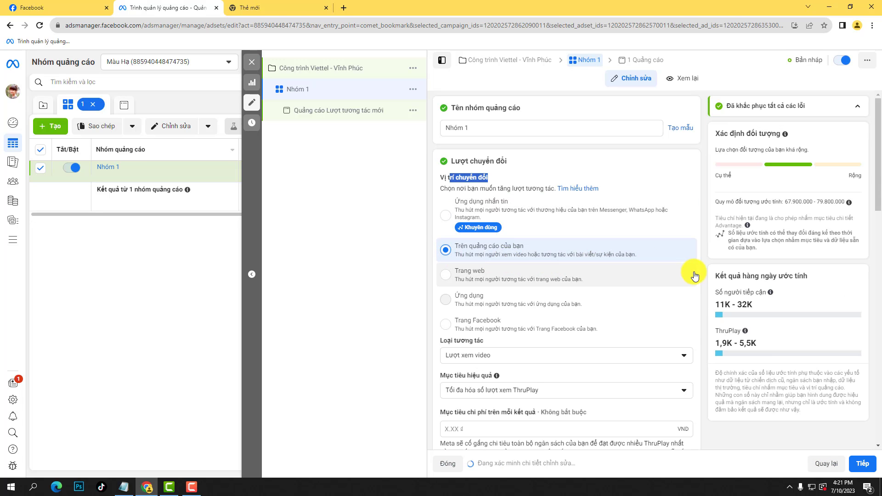
Set the ad set's engagement type (Loại tương tác) to Lượt tương tác với bài viết.
scroll(697, 274, "down", 2)
scroll(702, 274, "down", 1)
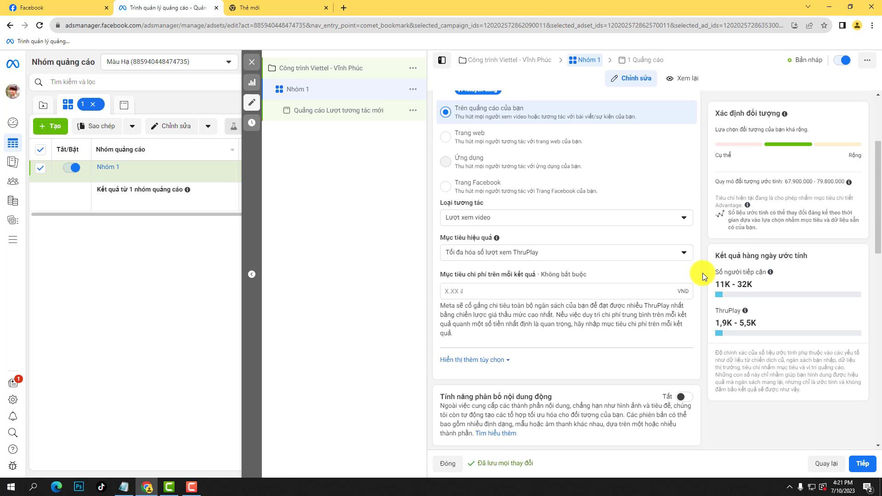
left_click(674, 221)
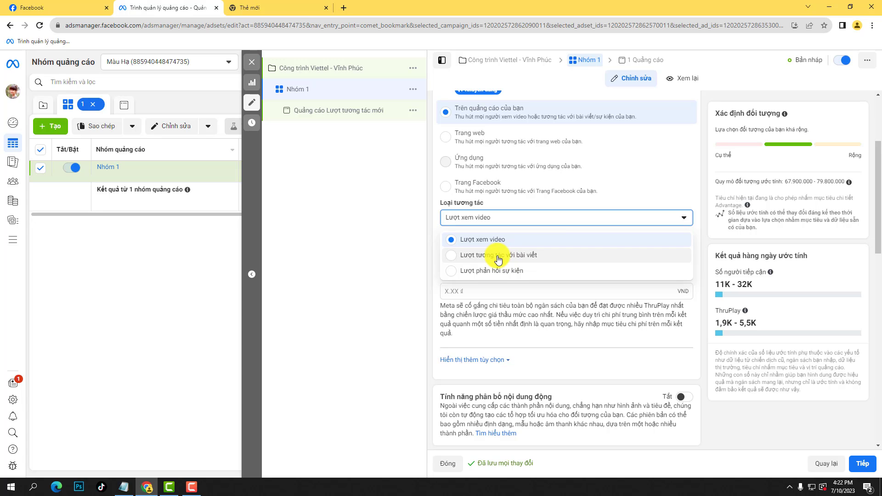
left_click(592, 258)
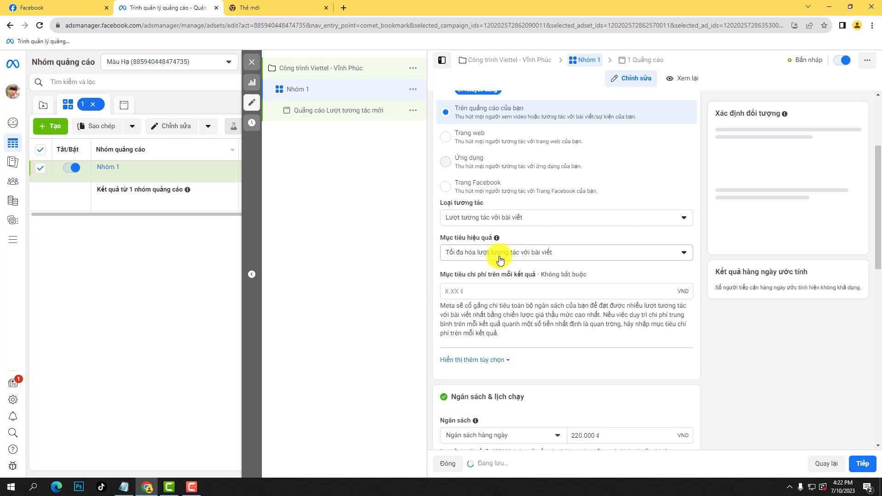
left_click(556, 225)
left_click(551, 254)
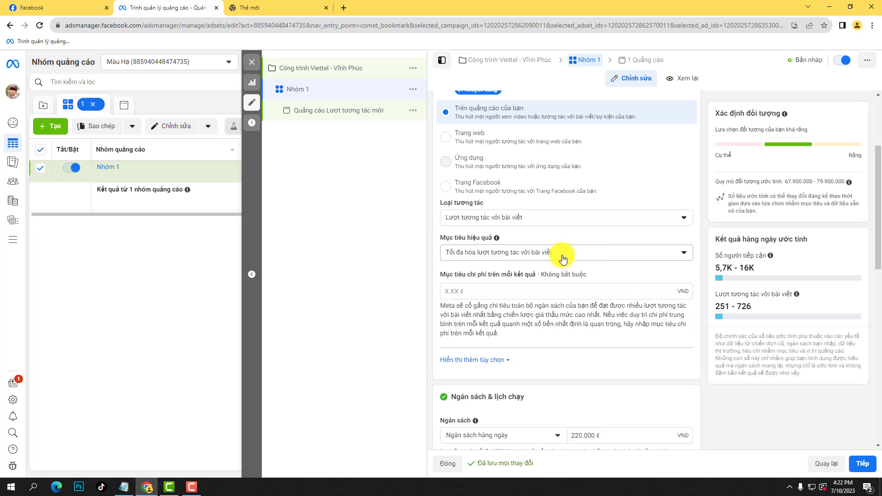
Review the available options for the ad set's performance goal (Mục tiêu hiệu quả).
left_click(658, 253)
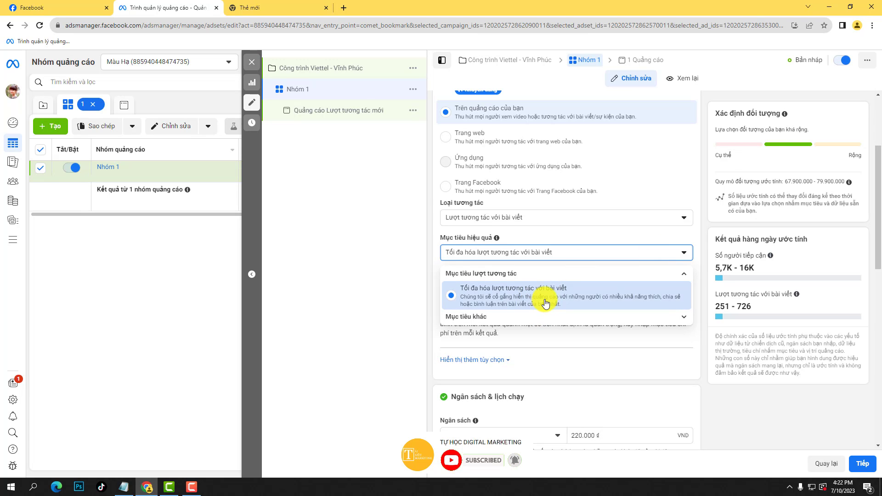
left_click(706, 299)
Try out the lifetime budget (Ngân sách trọn đời) for the ad set and switch back to Ngân sách hàng ngày.
scroll(702, 296, "down", 5)
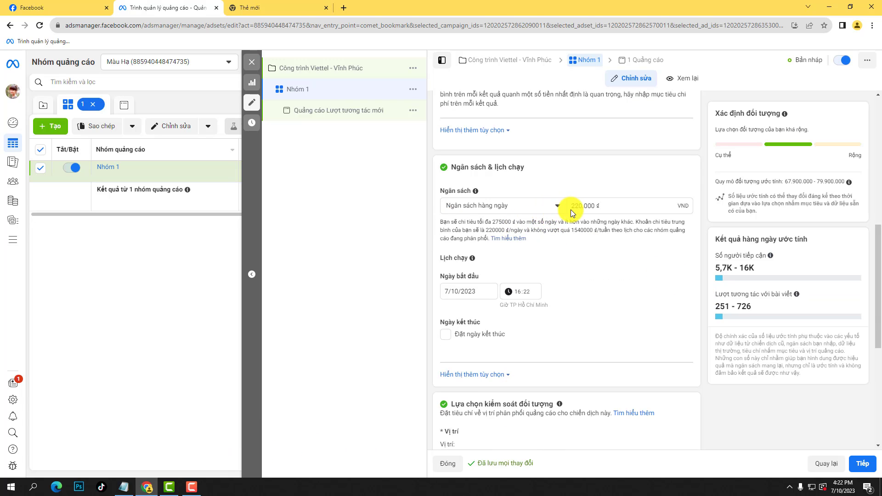
left_click(548, 209)
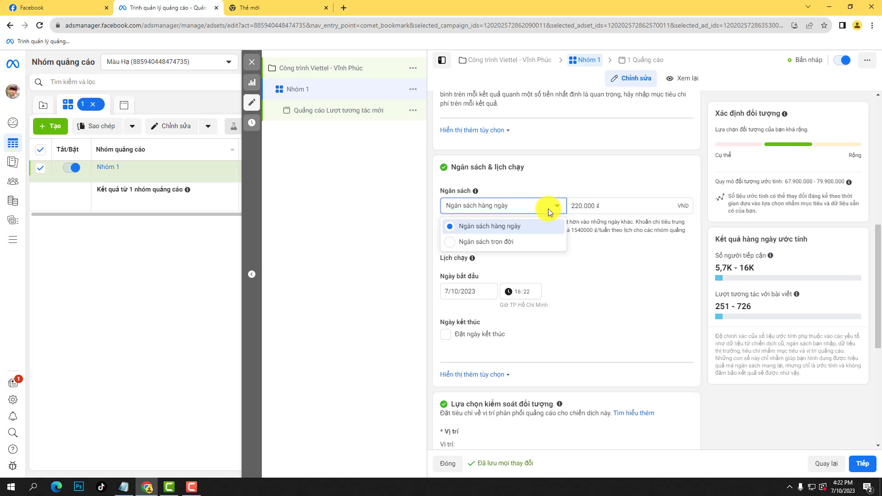
left_click(532, 242)
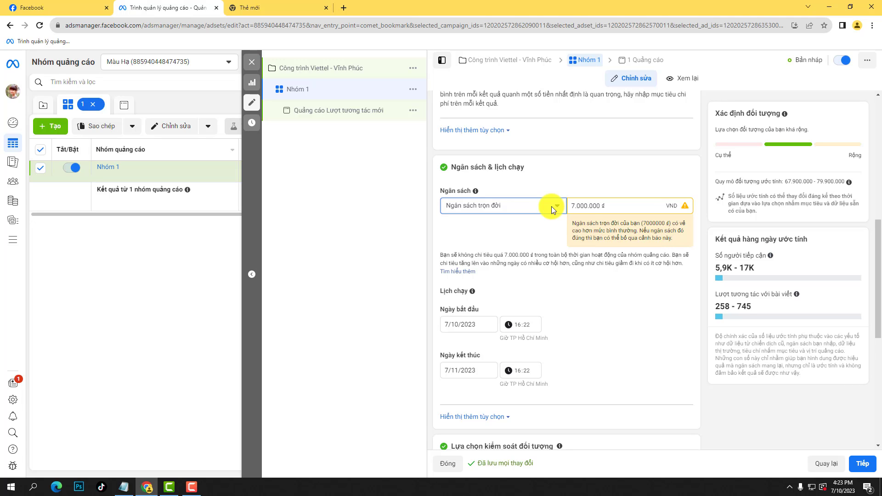
left_click_drag(576, 202, 558, 207)
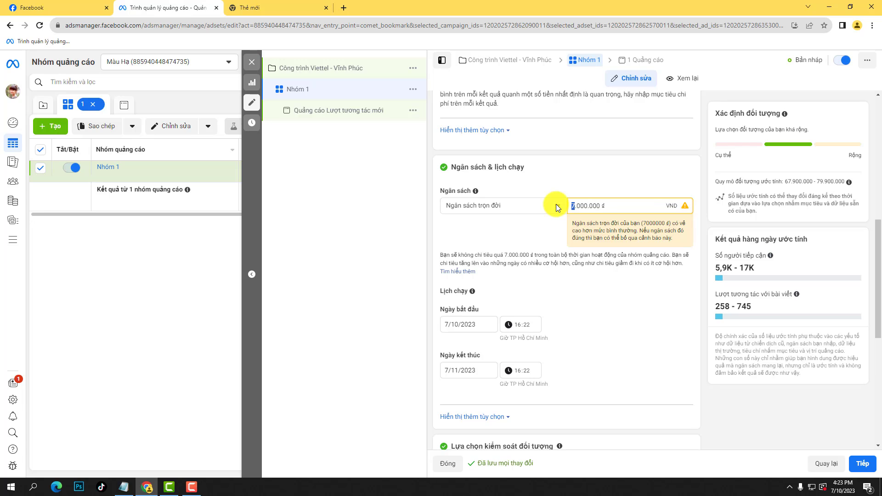
left_click(556, 205)
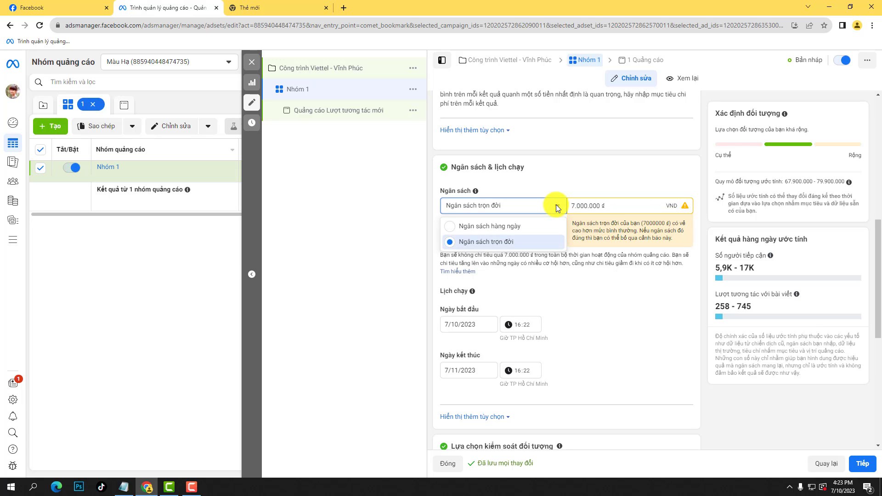
left_click(556, 205)
left_click(550, 211)
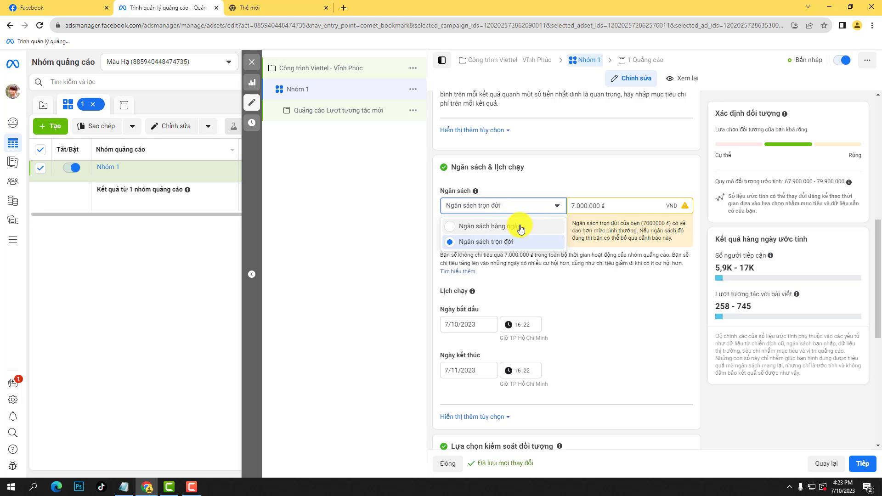
left_click(456, 228)
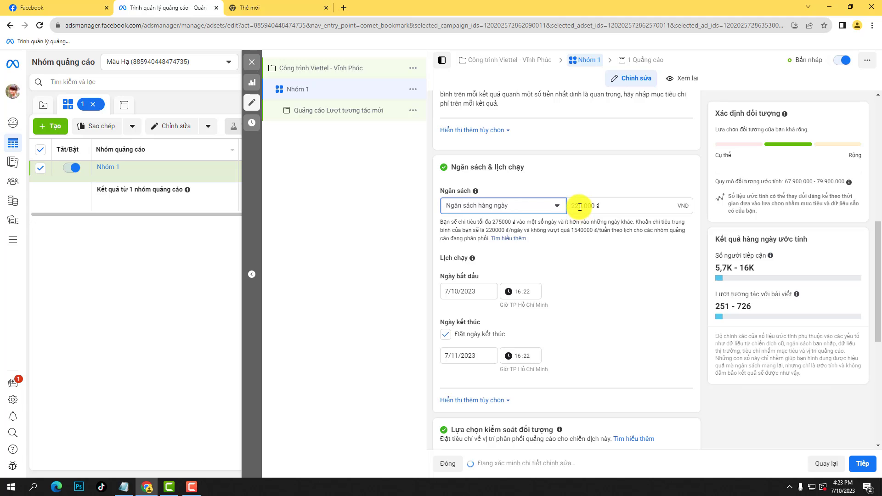
Set the ad set's daily budget to 200.000 ₫.
left_click_drag(579, 212, 541, 211)
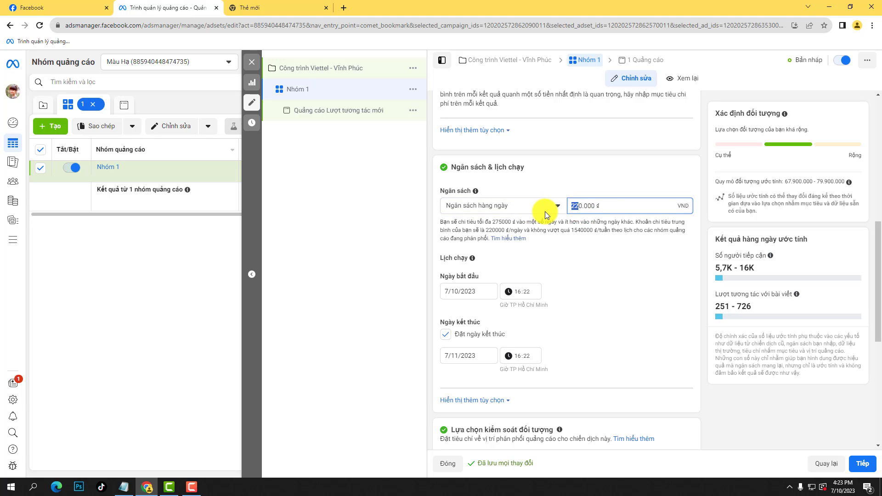
left_click_drag(582, 205, 540, 209)
type("20")
left_click(583, 209)
Set the ad set's daily budget to 100.000 ₫.
left_click_drag(576, 206, 556, 212)
scroll(574, 328, "down", 1)
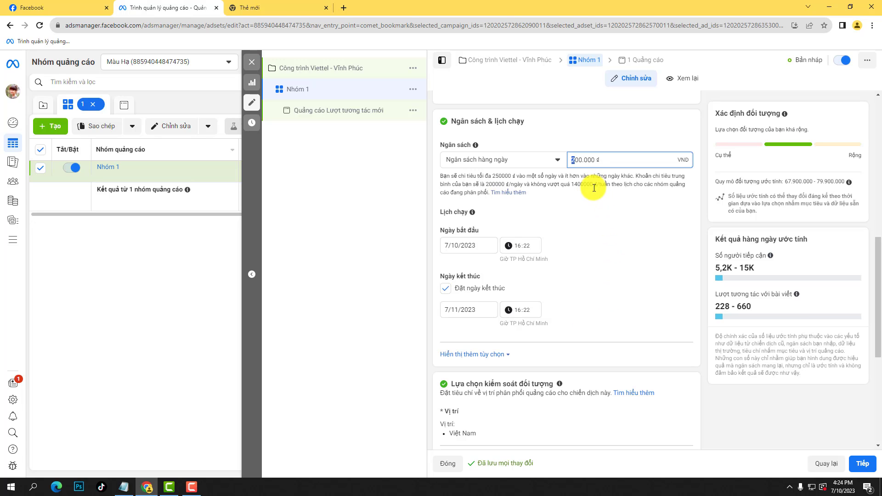
type("1")
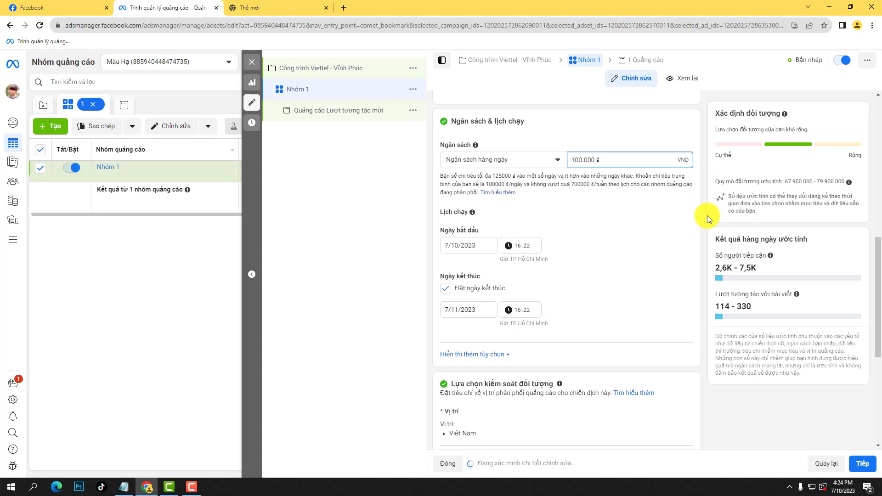
scroll(706, 217, "down", 1)
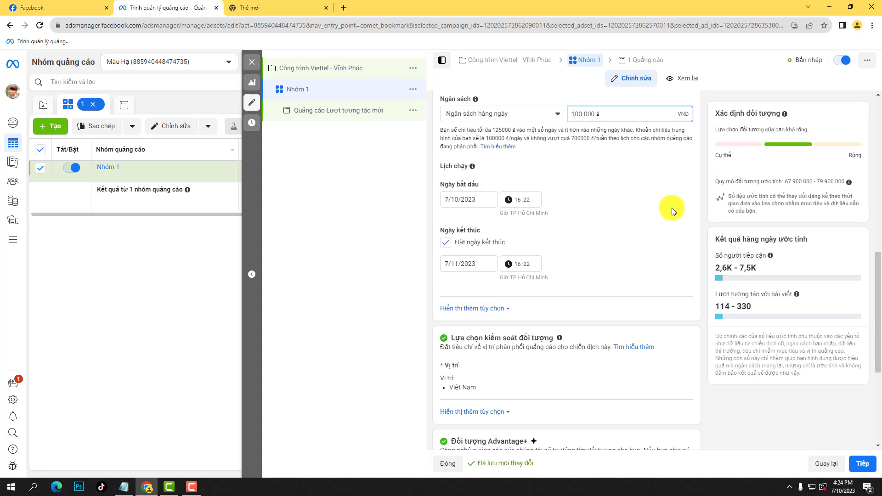
left_click(574, 114)
Clear the existing end date (Ngày kết thúc) and schedule the ad set to end on 9/10/2023 at 18:00.
left_click(449, 264)
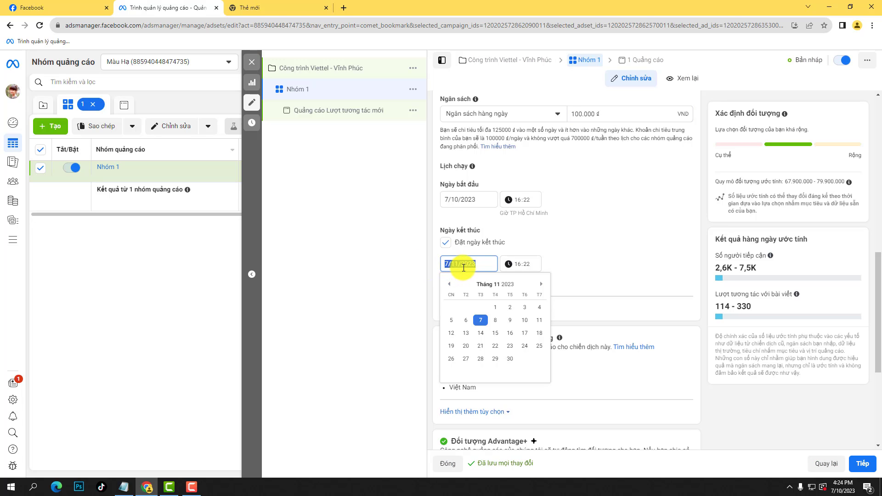
left_click(445, 243)
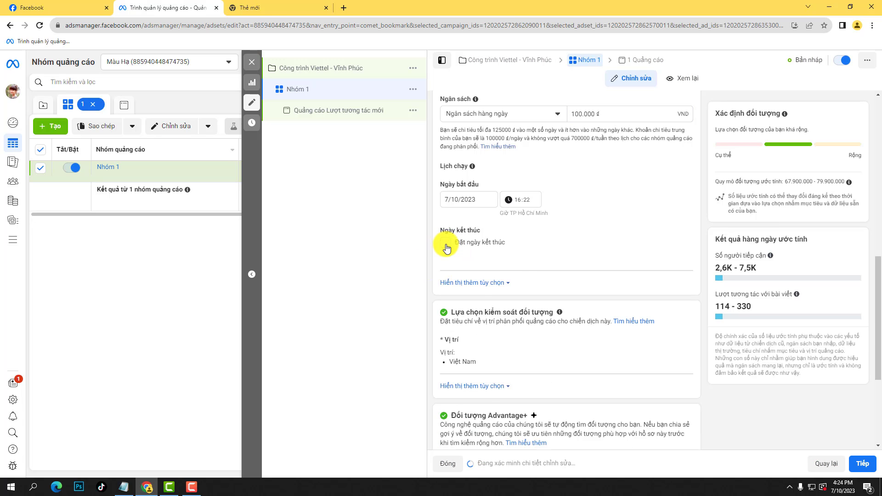
left_click(445, 243)
left_click(445, 243)
left_click(445, 243)
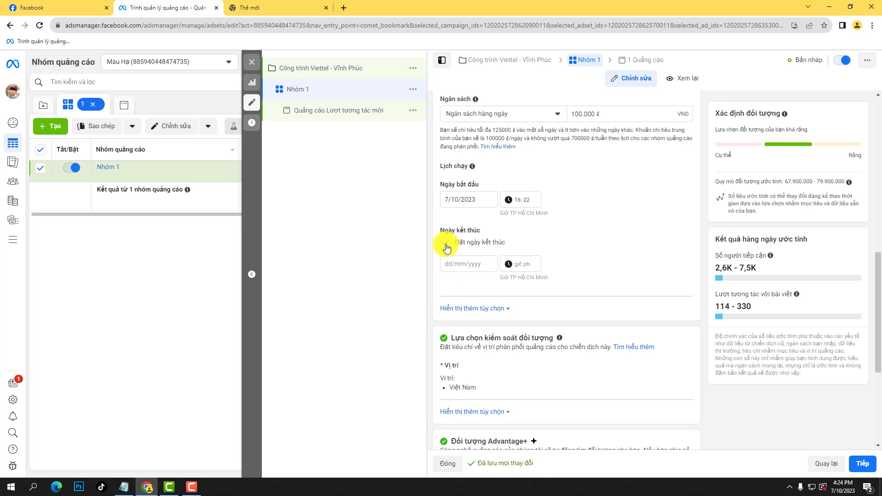
left_click(467, 265)
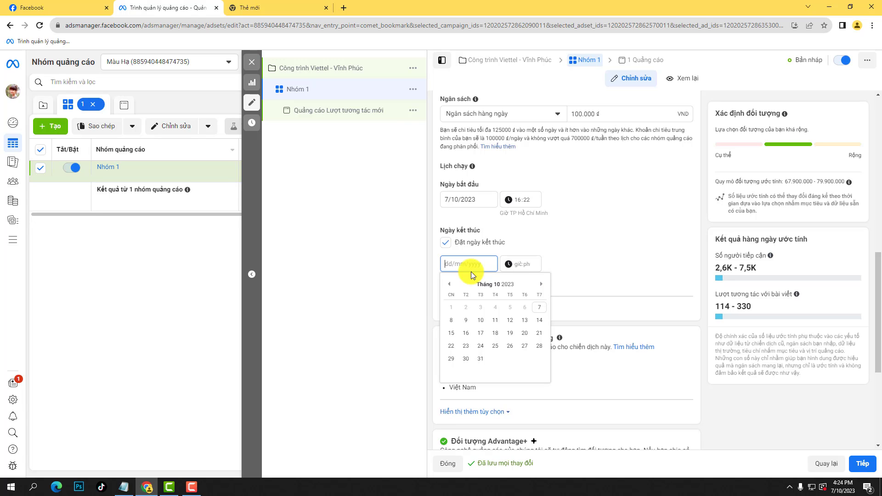
left_click(466, 321)
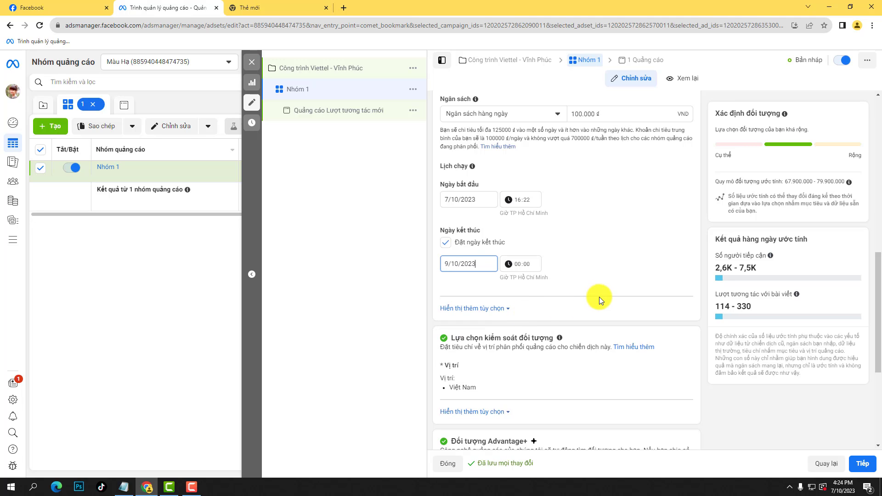
left_click(521, 269)
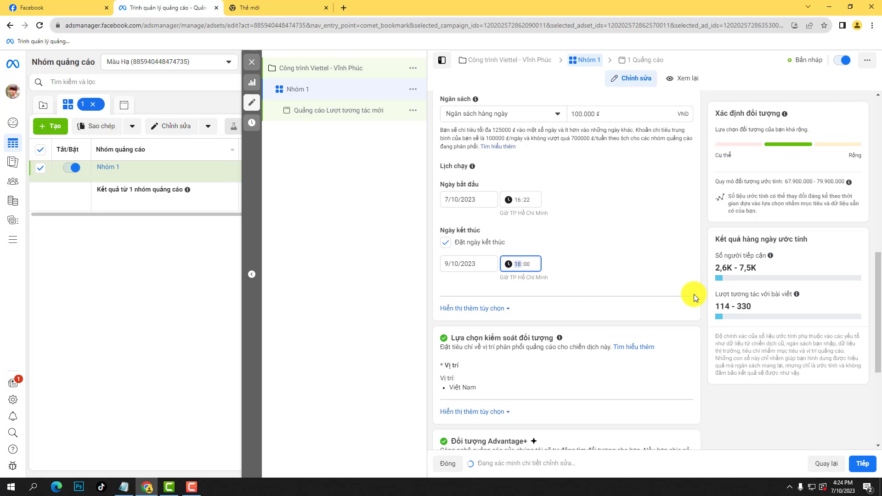
Edit the audience location (Vị trí) and replace Việt Nam with Vĩnh Phúc.
scroll(693, 296, "down", 3)
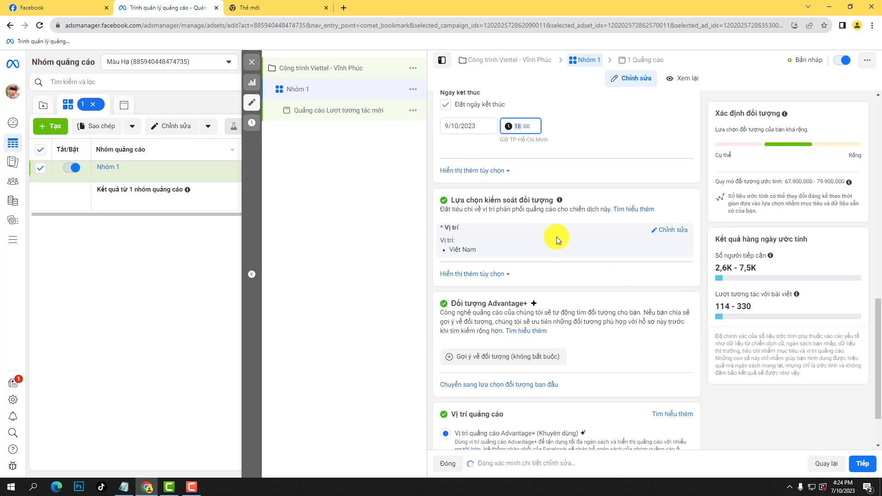
left_click(673, 229)
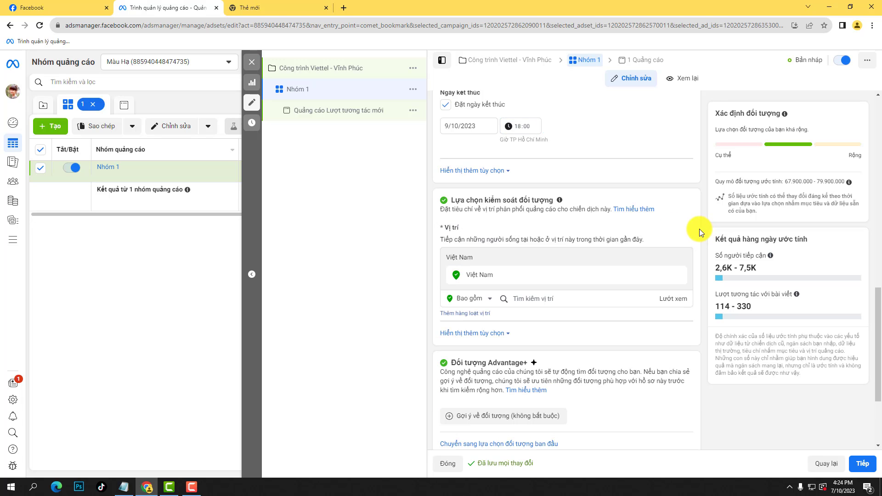
scroll(696, 269, "down", 1)
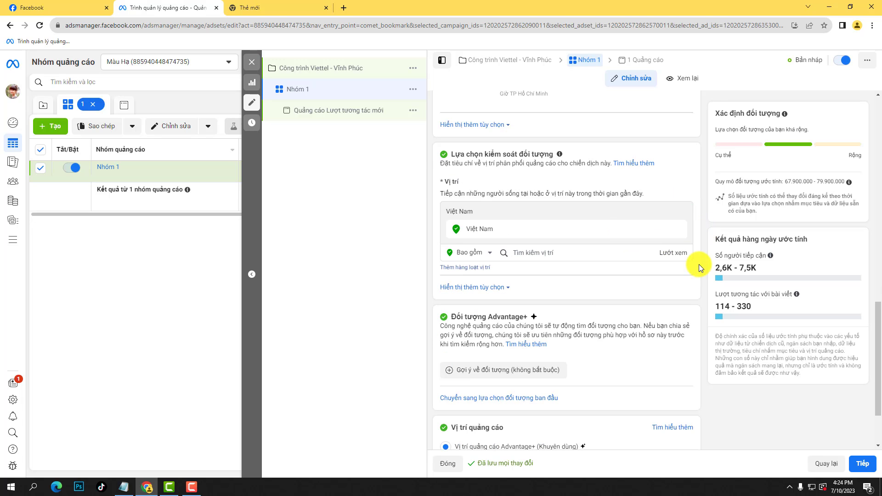
left_click(604, 252)
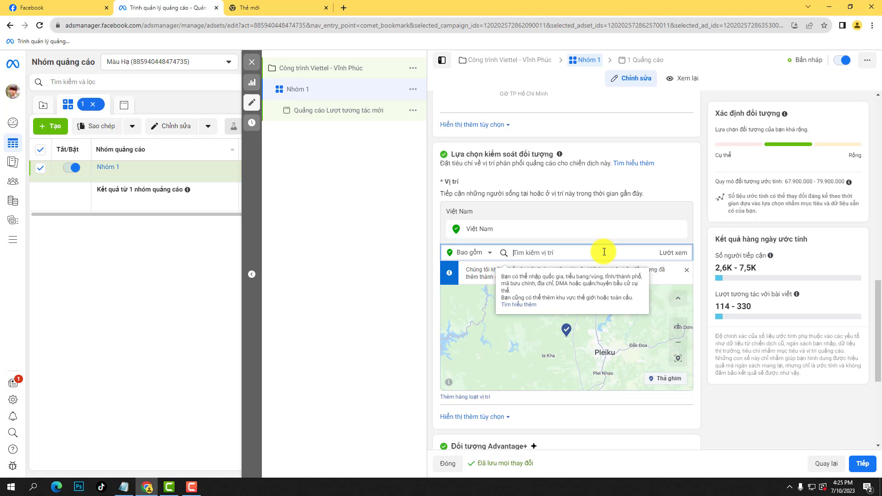
type("Vĩnh Phuc")
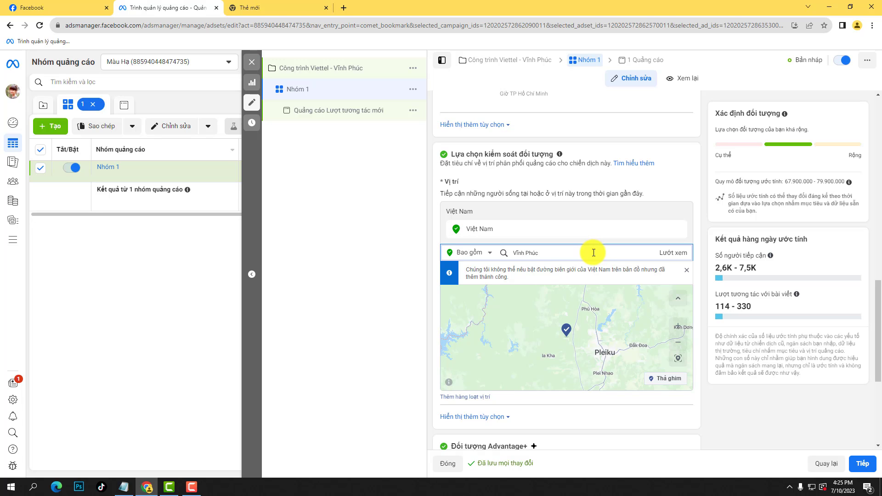
left_click(554, 277)
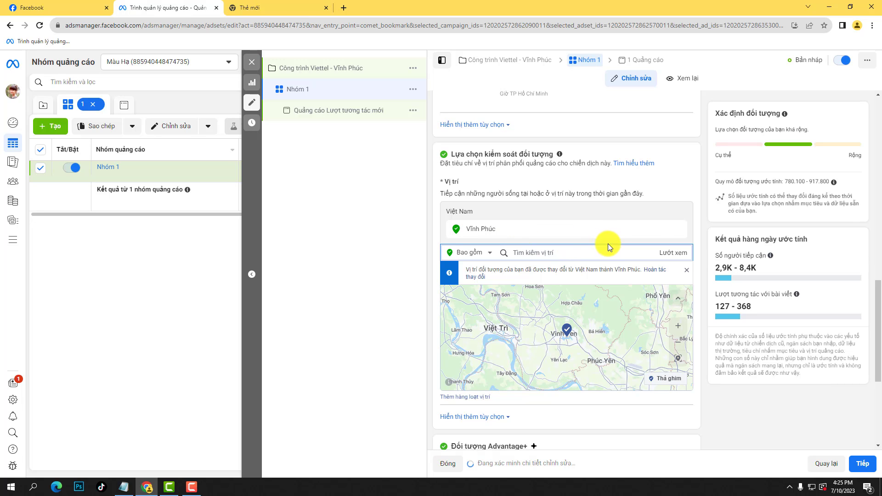
type("Vĩnh Phuc")
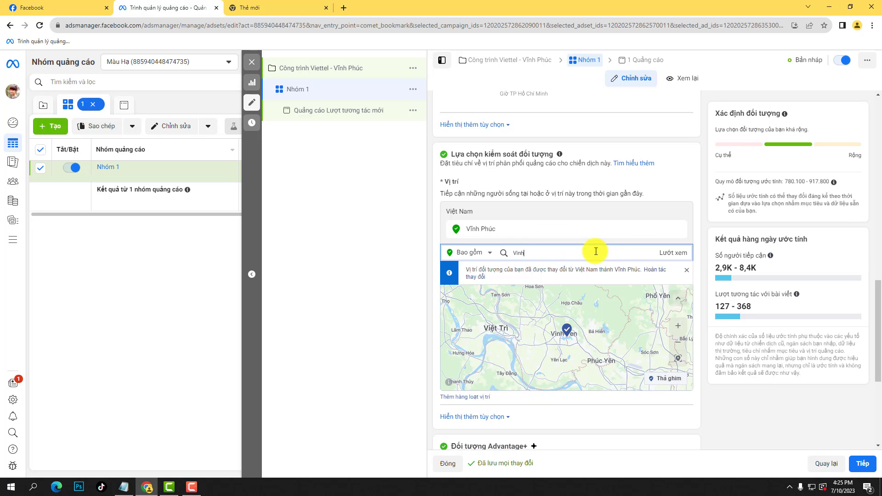
type("s")
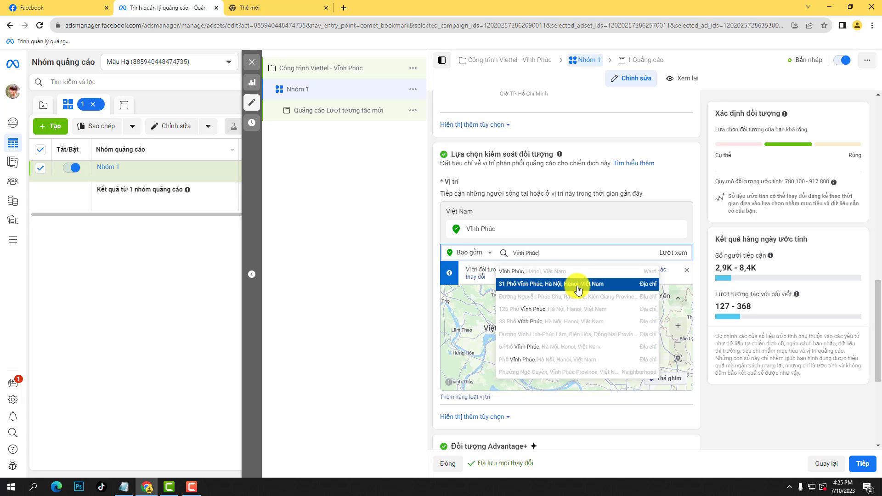
key("BackSpace")
key("BackSpace")
key("BackSpace")
key("BackSpace")
key("BackSpace")
key("BackSpace")
key("BackSpace")
key("BackSpace")
key("BackSpace")
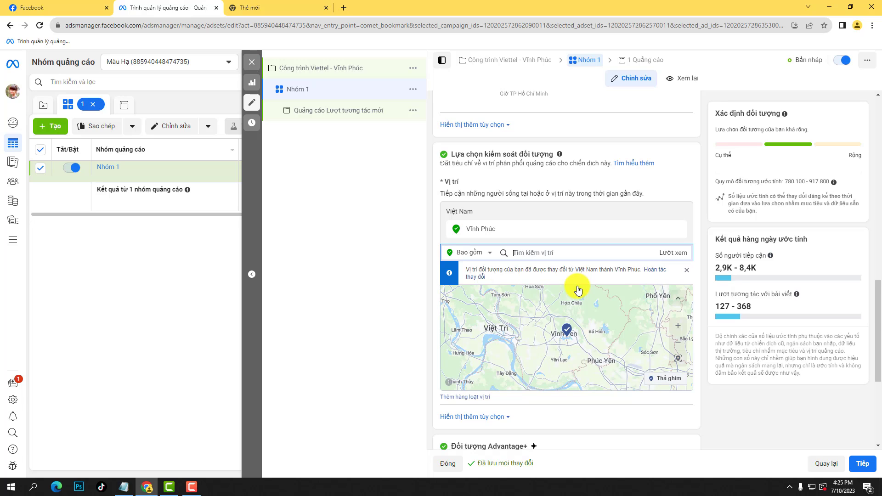
Search the locations for "Quảng Trường Vĩnh Yên" and target that place for the audience.
type("quang")
type(" Trương")
type(" Vinh")
type(" Yên")
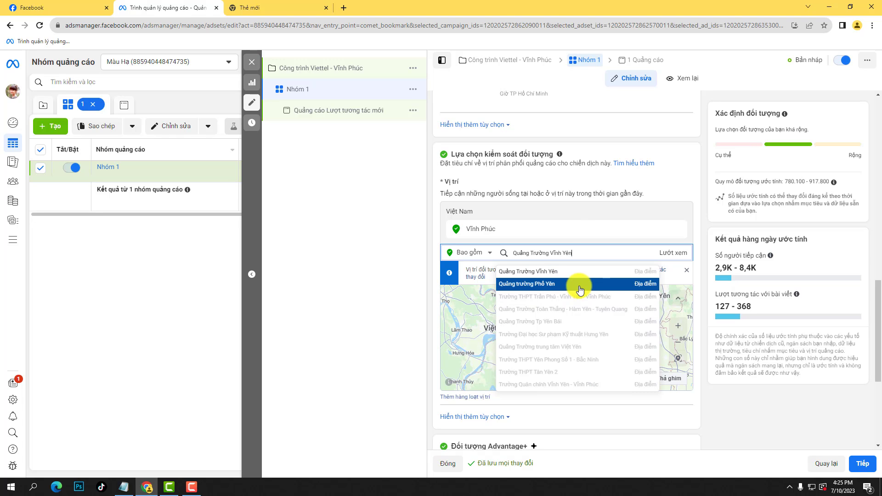
left_click(587, 272)
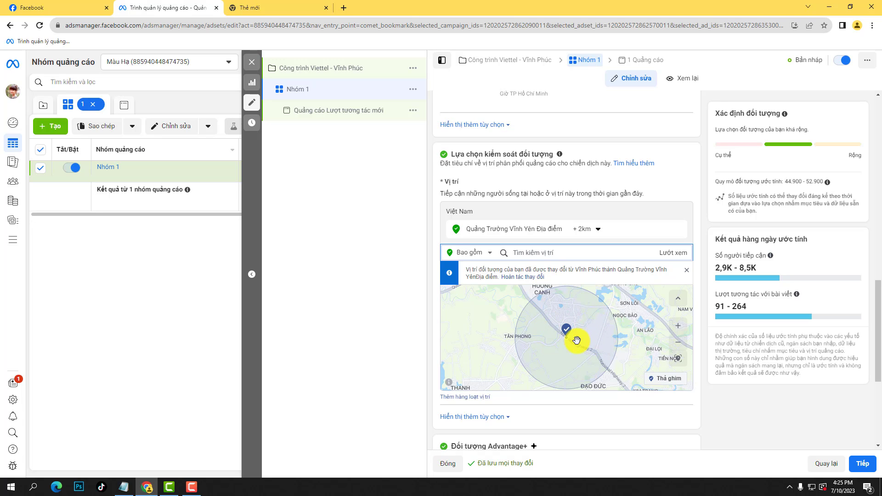
Set the targeting radius around Quảng Trường Vĩnh Yên to 15 km.
left_click(590, 228)
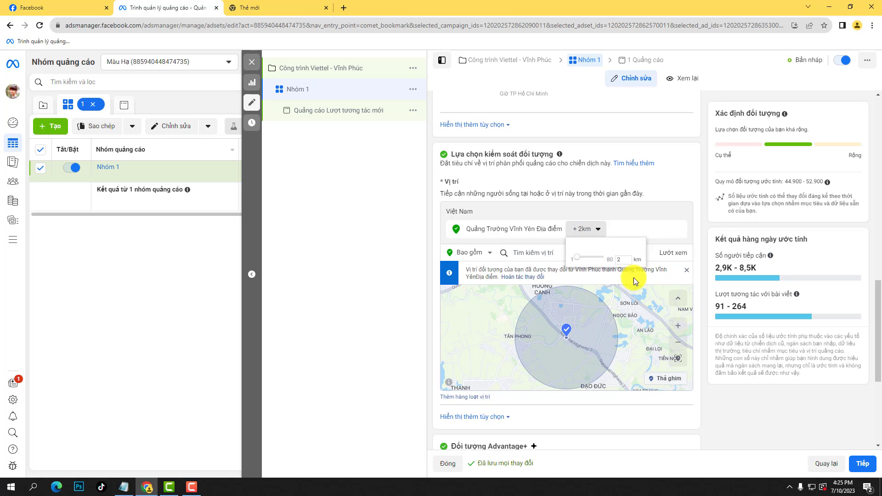
double_click(621, 259)
type("15")
key("Return")
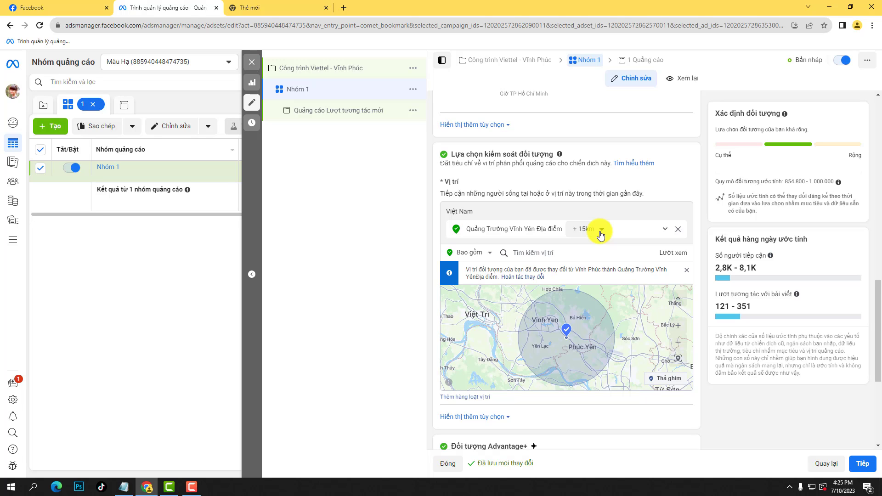
Set the targeting radius around Quảng Trường Vĩnh Yên to 10 km.
left_click(600, 235)
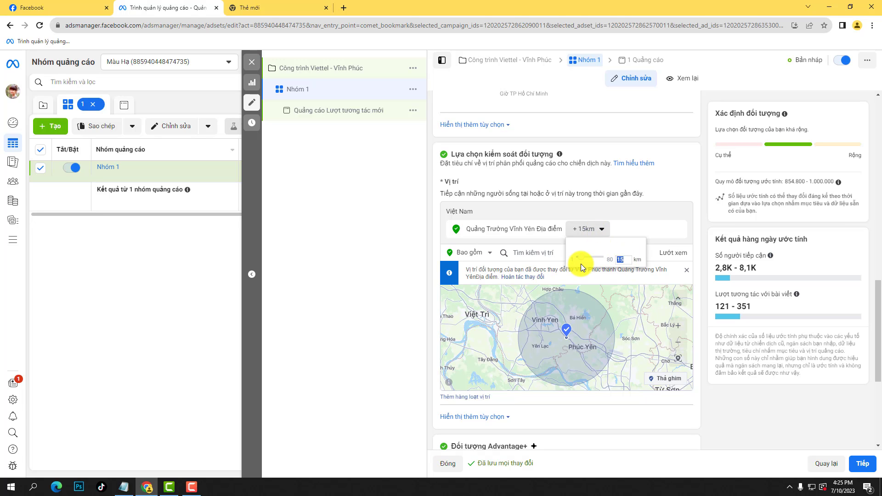
type("10")
key("Return")
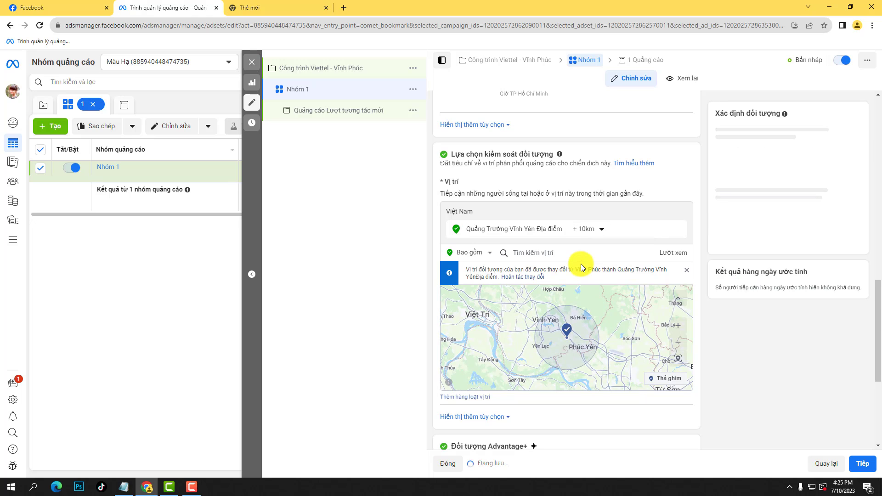
scroll(714, 361, "down", 4)
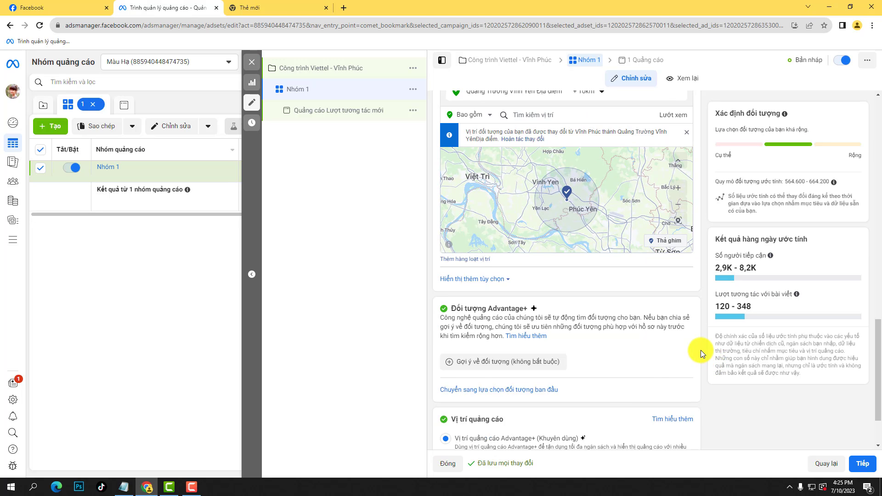
scroll(701, 351, "up", 1)
scroll(701, 350, "down", 2)
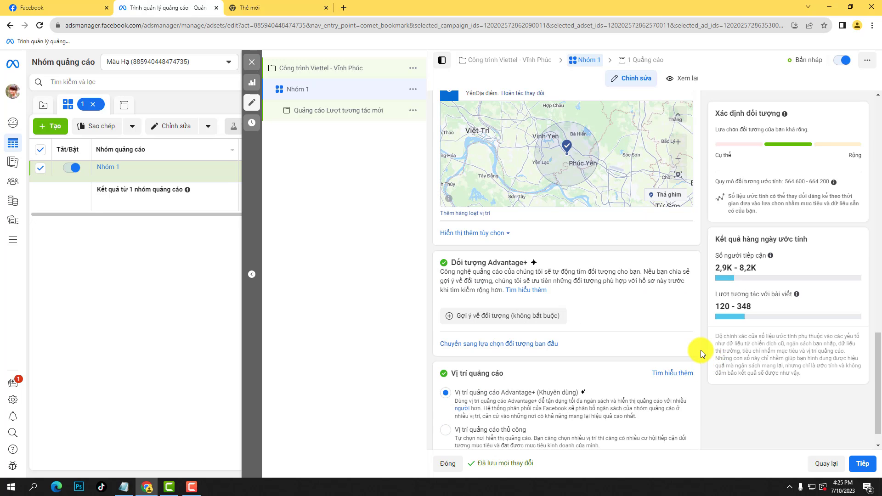
Show the additional audience control options under the location and set the minimum age (Độ tuổi tối thiểu) to 25.
scroll(691, 338, "up", 3)
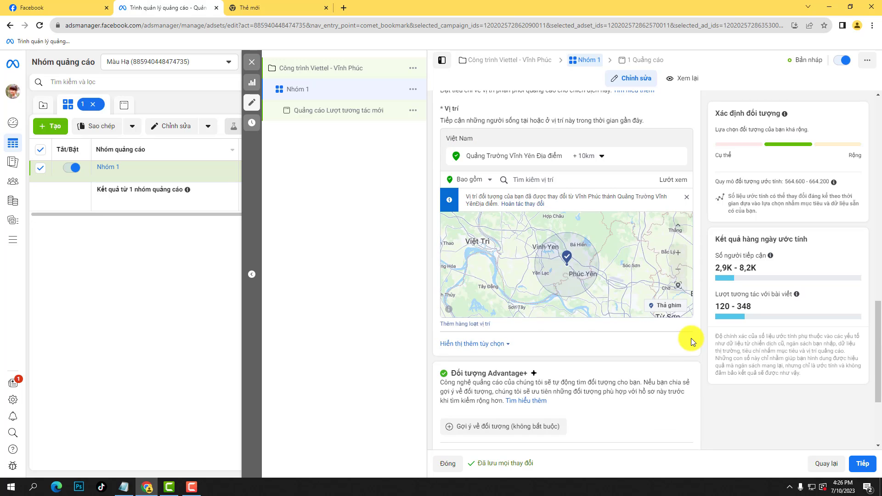
scroll(691, 338, "up", 2)
left_click(492, 437)
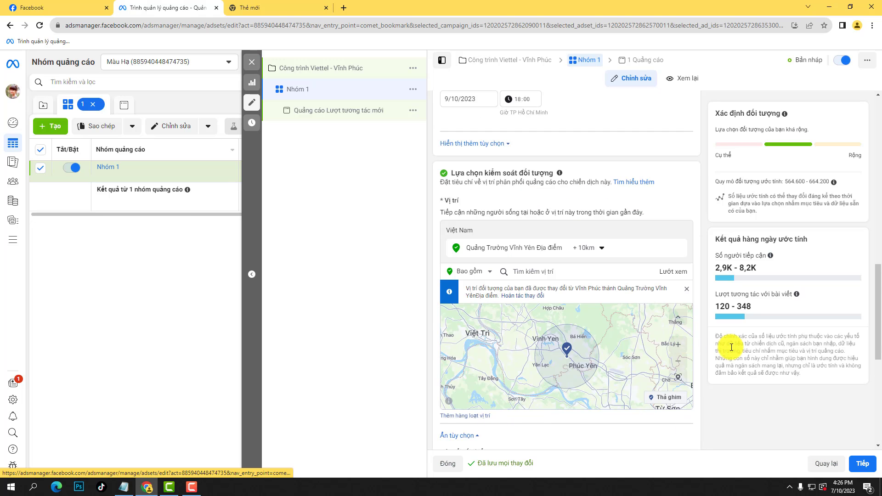
scroll(690, 346, "down", 5)
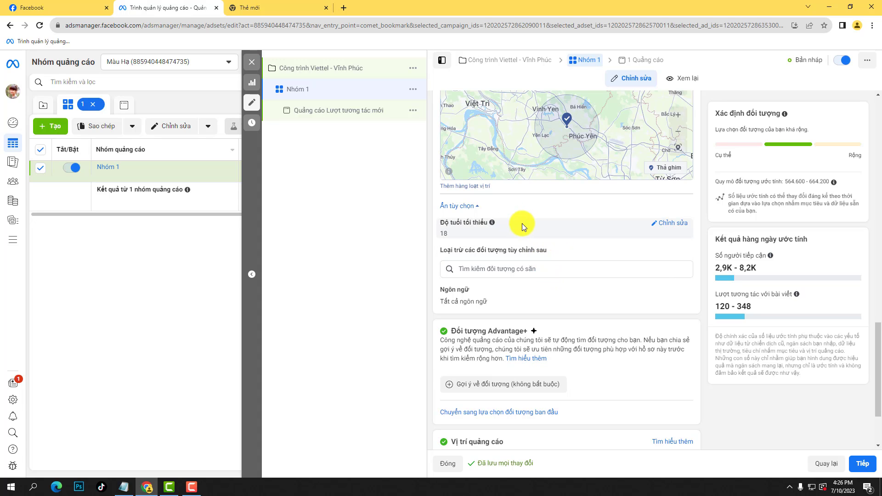
left_click(675, 225)
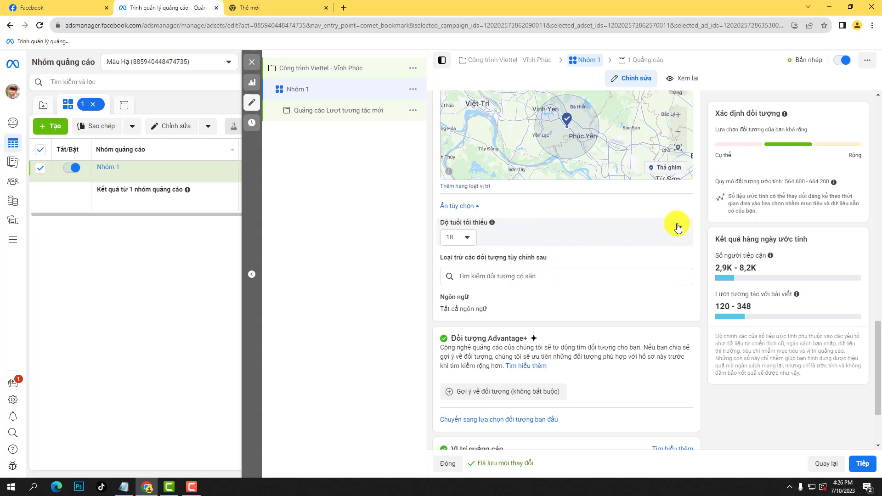
left_click(460, 241)
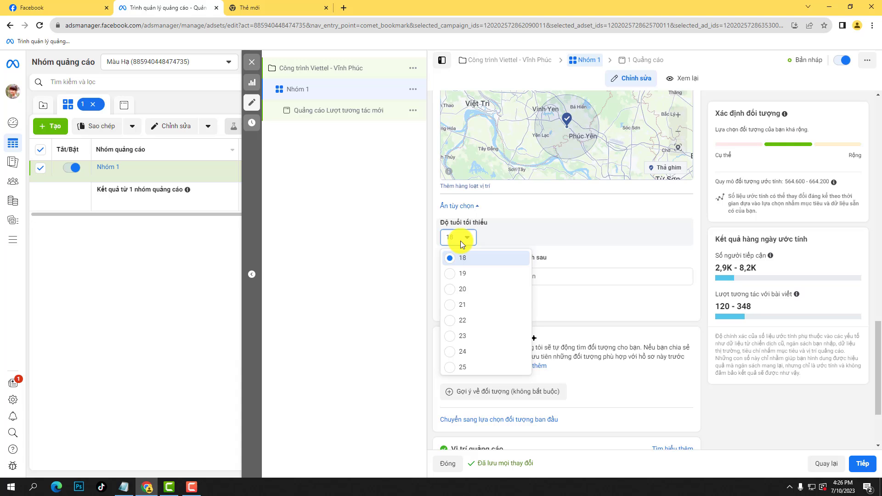
left_click(710, 229)
scroll(694, 261, "up", 5)
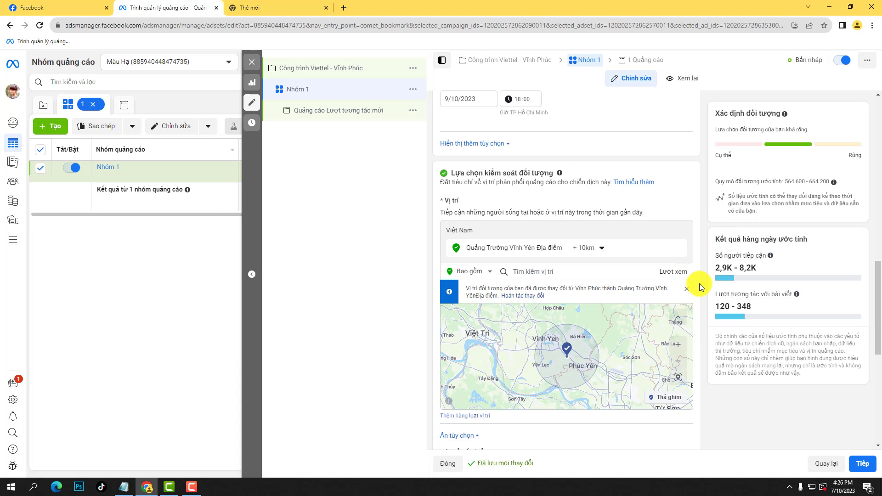
scroll(699, 285, "up", 3)
scroll(699, 286, "down", 6)
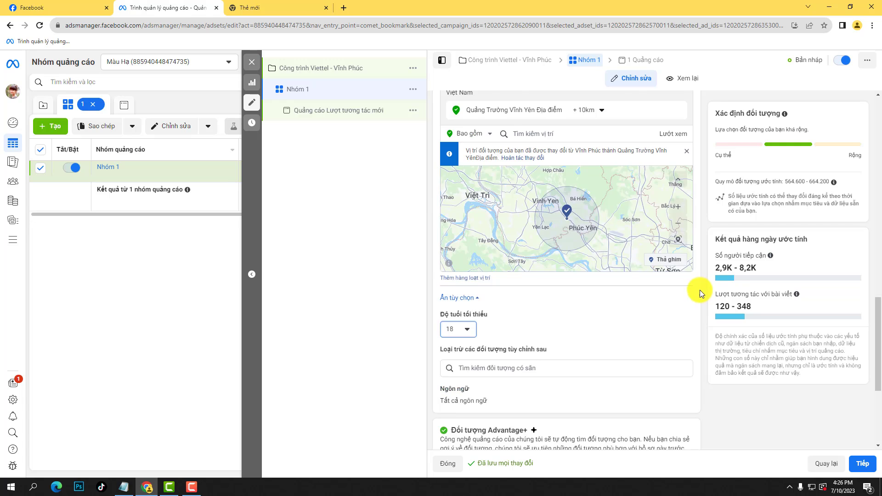
scroll(699, 290, "down", 3)
left_click(461, 191)
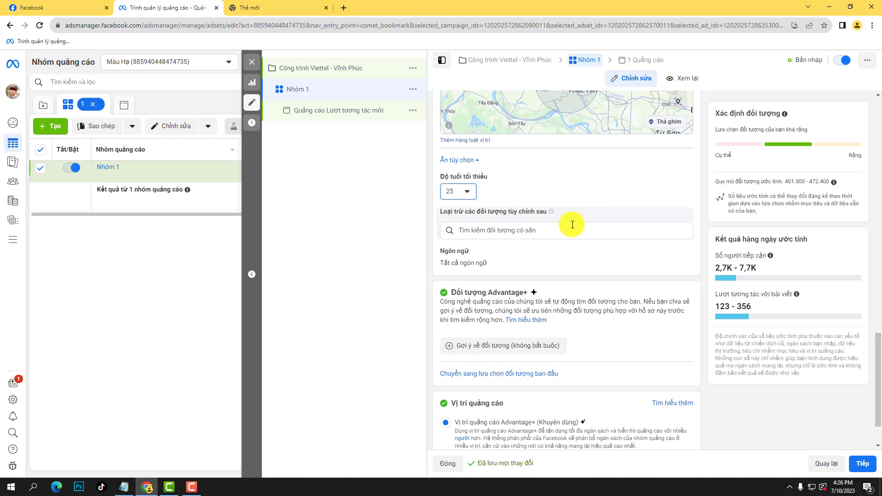
Try searching the excluded custom audiences for people who use phones ("người sử dụng điện thoại"), and clear the search.
scroll(613, 263, "up", 4)
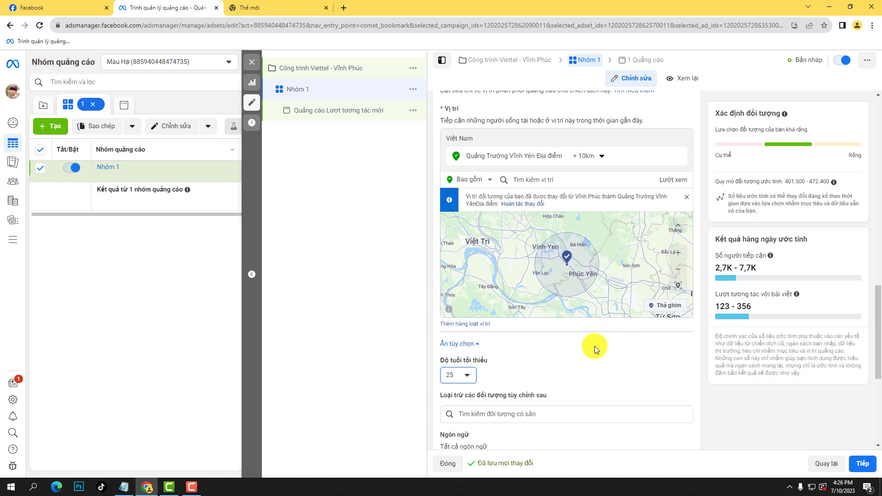
scroll(588, 360, "down", 1)
left_click(559, 370)
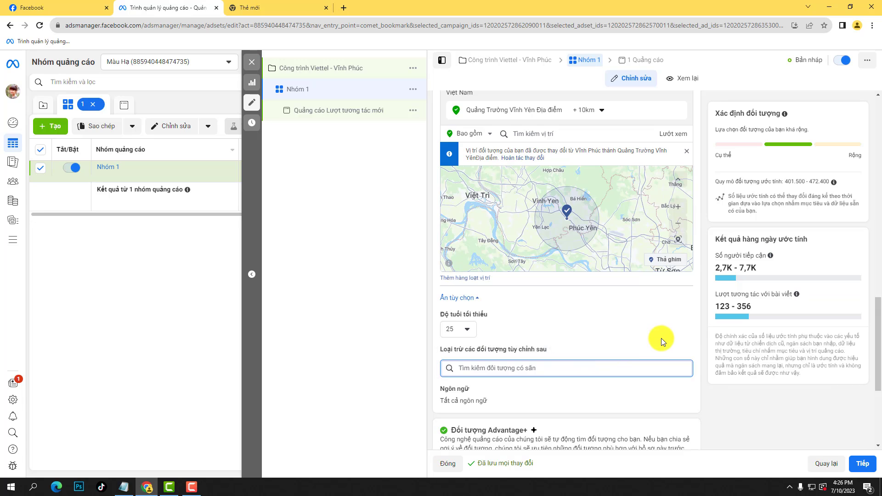
scroll(661, 338, "down", 1)
scroll(588, 325, "down", 1)
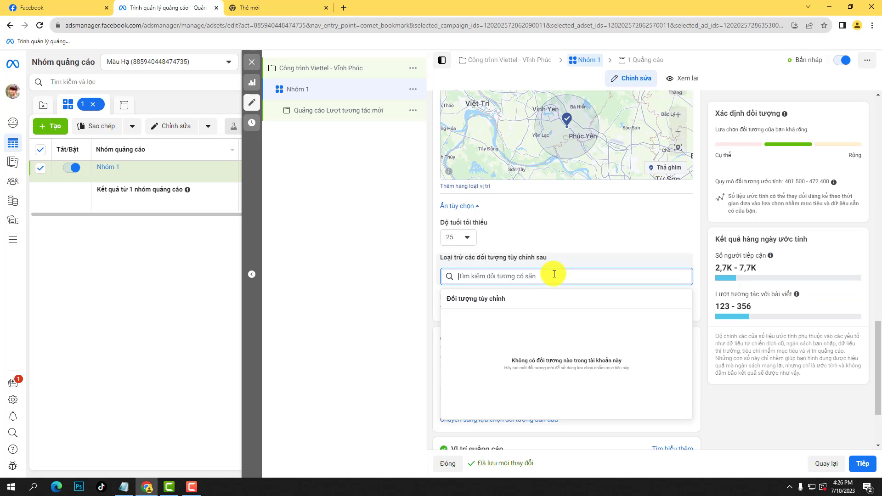
left_click(431, 277)
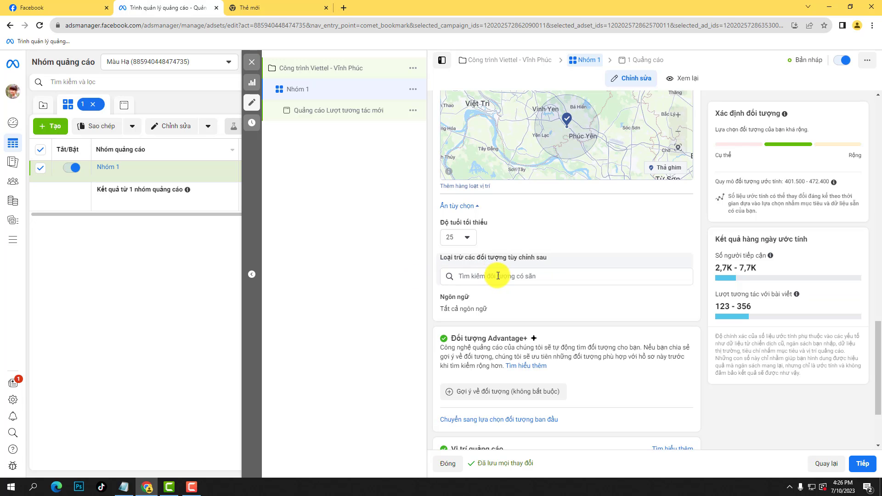
left_click(528, 279)
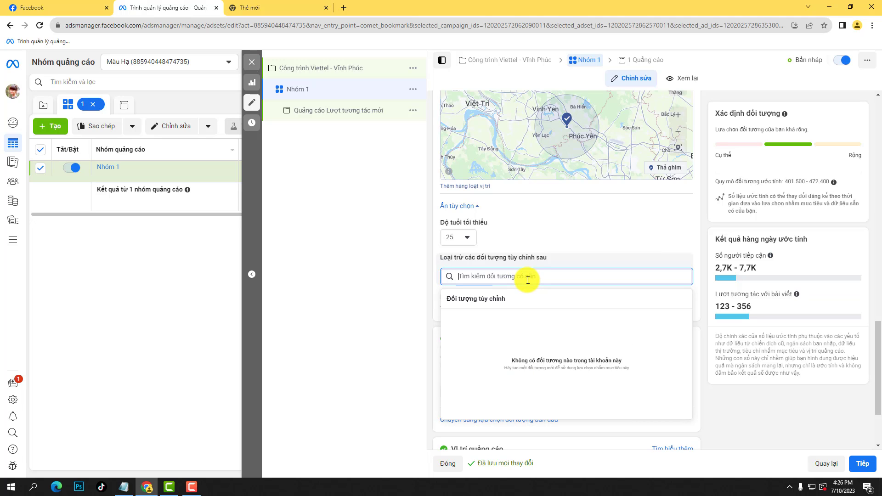
type("ngươi")
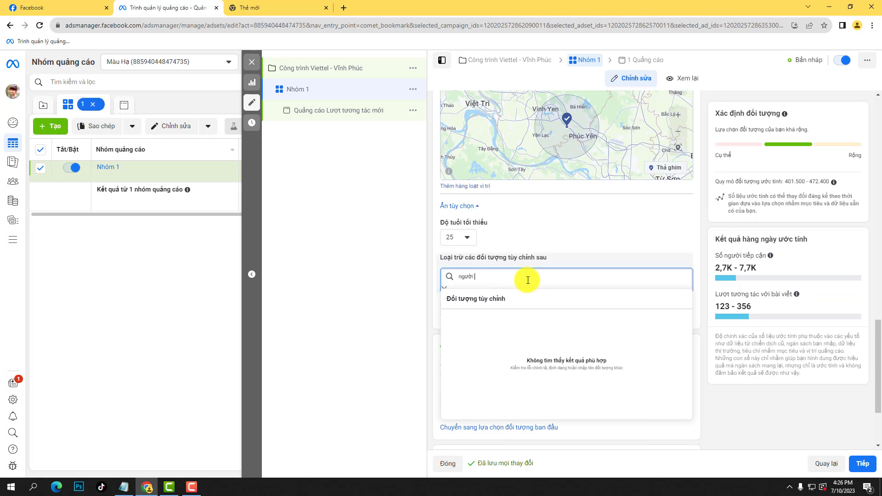
type(" sử dụng điện thoại 1 sáng trước")
key("BackSpace")
key("BackSpace")
key("BackSpace")
key("BackSpace")
key("BackSpace")
key("BackSpace")
key("BackSpace")
key("BackSpace")
key("BackSpace")
key("BackSpace")
key("BackSpace")
key("BackSpace")
key("BackSpace")
key("BackSpace")
key("BackSpace")
key("BackSpace")
key("BackSpace")
key("BackSpace")
key("BackSpace")
key("BackSpace")
key("BackSpace")
key("BackSpace")
key("BackSpace")
key("BackSpace")
key("BackSpace")
key("BackSpace")
key("BackSpace")
key("BackSpace")
key("BackSpace")
key("BackSpace")
key("BackSpace")
key("BackSpace")
key("BackSpace")
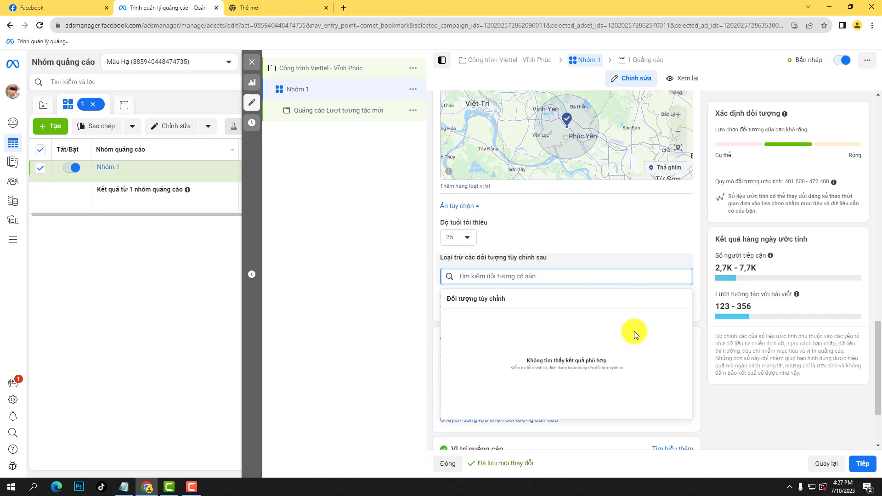
scroll(696, 280, "up", 2)
left_click(696, 281)
Switch the ad set from the Advantage+ audience to the original audience options.
scroll(696, 318, "up", 15)
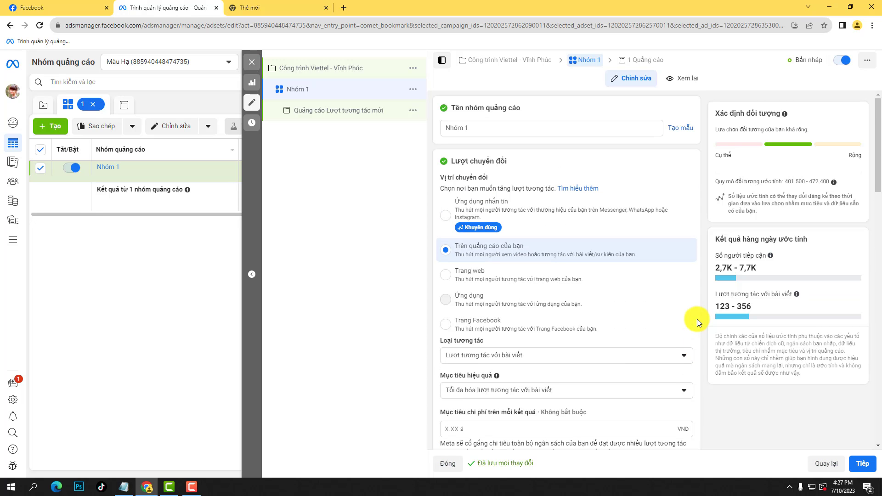
scroll(696, 318, "down", 12)
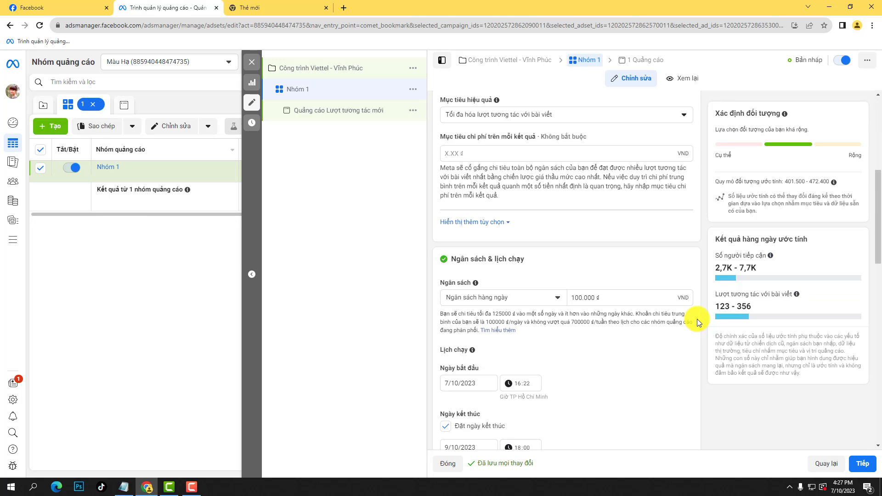
scroll(697, 319, "down", 5)
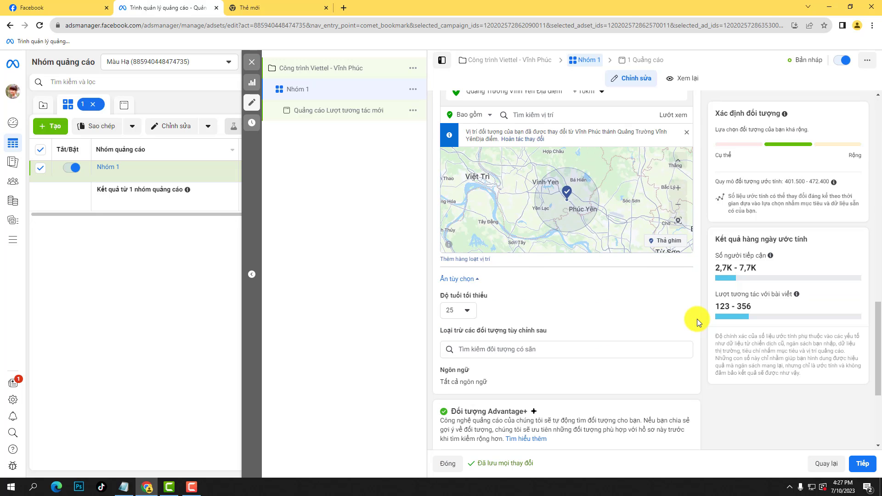
scroll(697, 318, "up", 4)
scroll(683, 403, "down", 4)
scroll(709, 344, "up", 2)
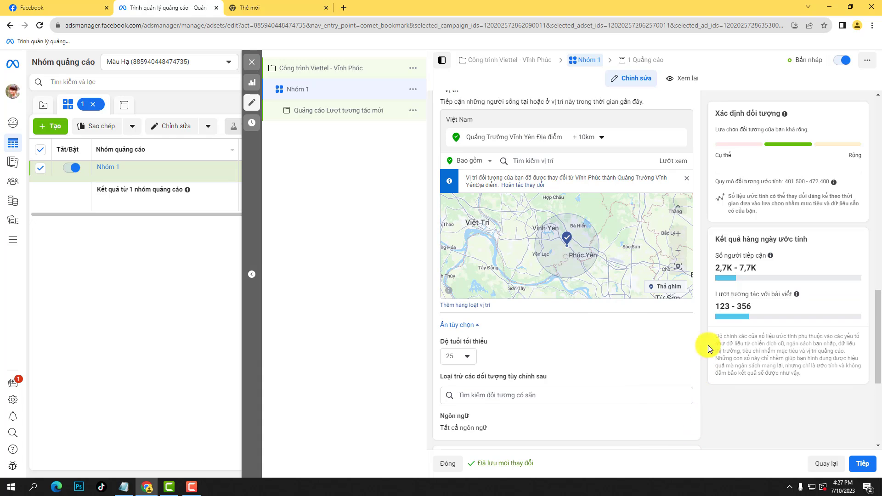
scroll(695, 330, "down", 5)
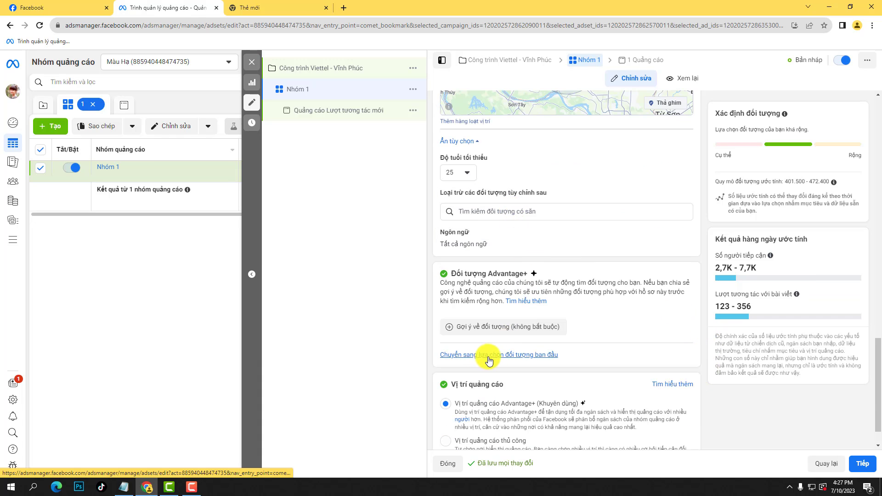
scroll(518, 346, "down", 1)
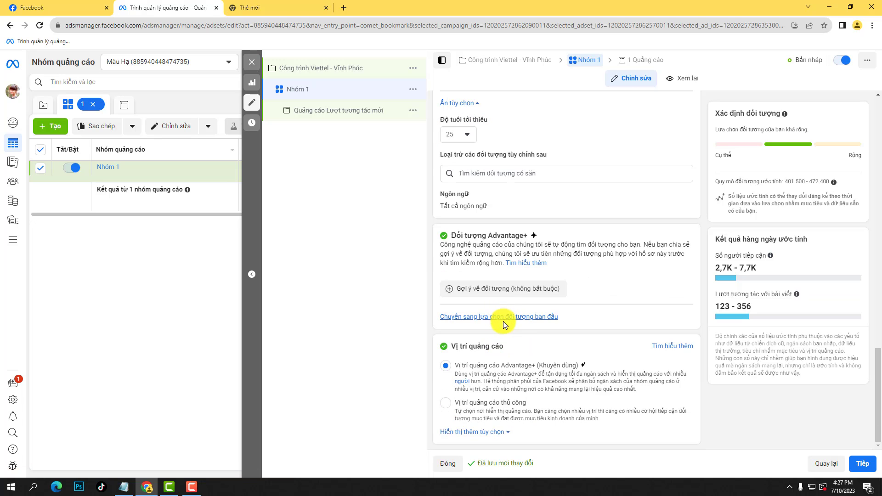
left_click(542, 319)
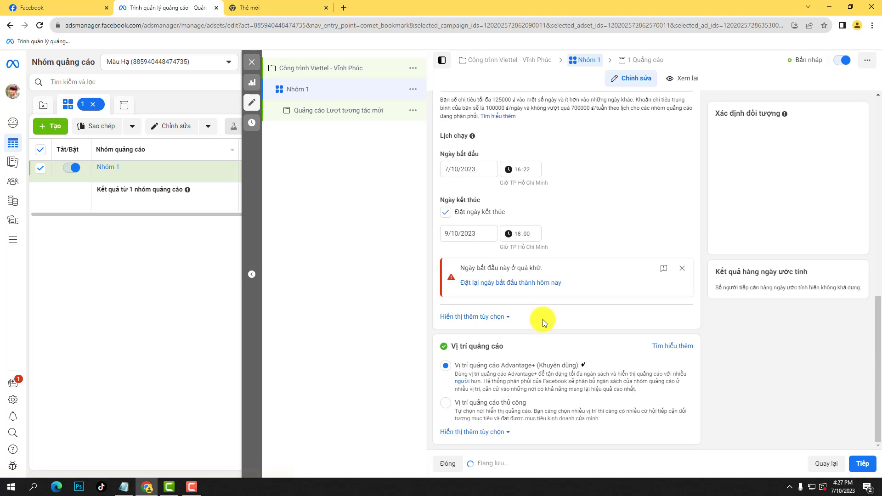
Set the audience age range (Tuổi) to 30–50.
scroll(696, 258, "down", 4)
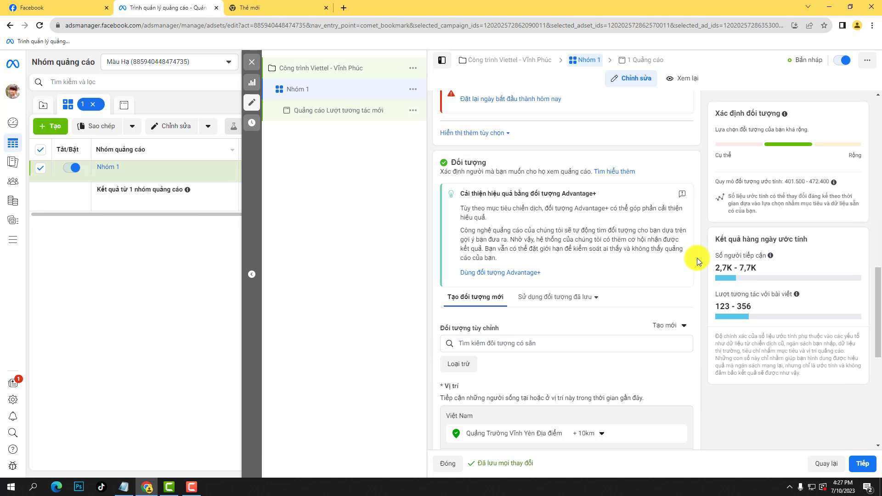
scroll(701, 257, "down", 2)
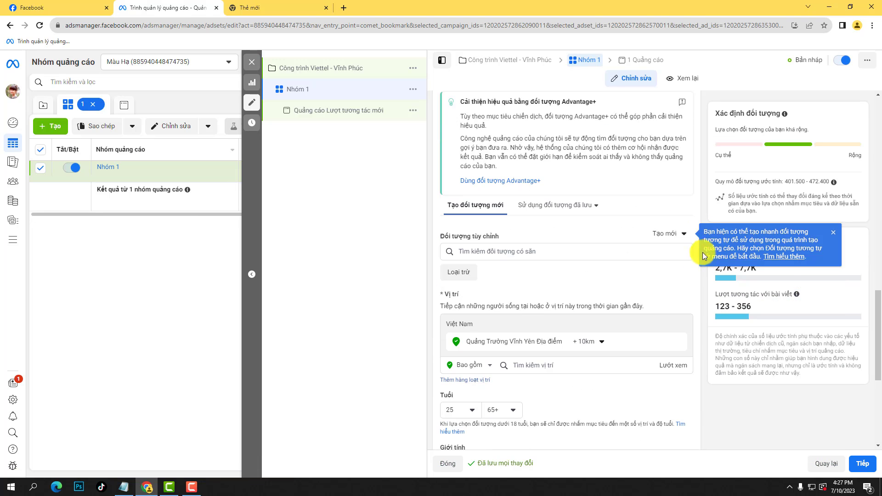
scroll(698, 205, "down", 2)
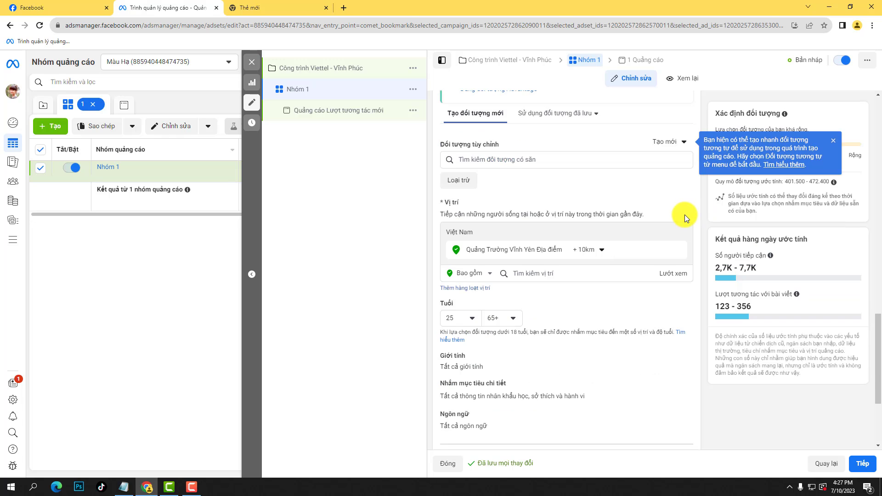
scroll(684, 218, "down", 2)
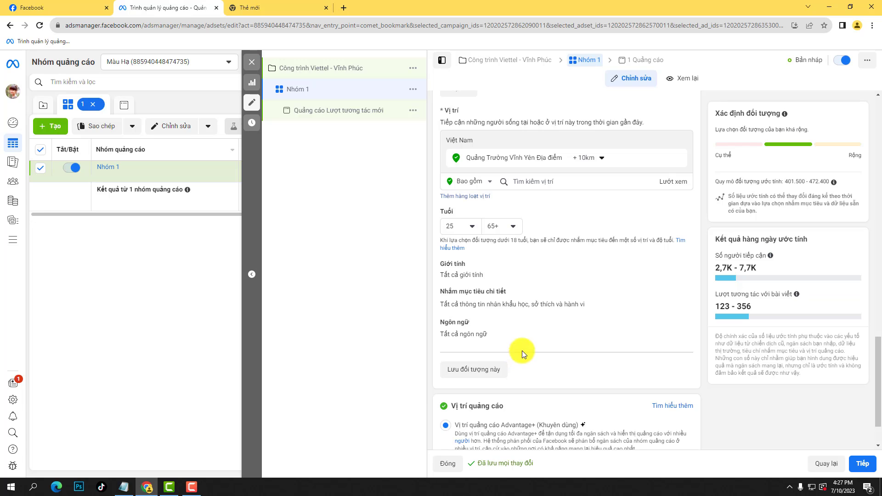
left_click(468, 228)
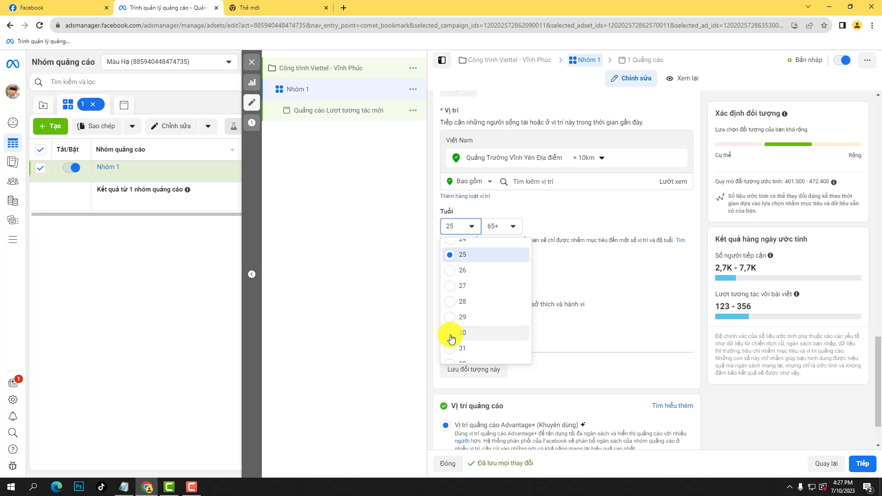
left_click(452, 336)
left_click(507, 228)
scroll(506, 326, "up", 2)
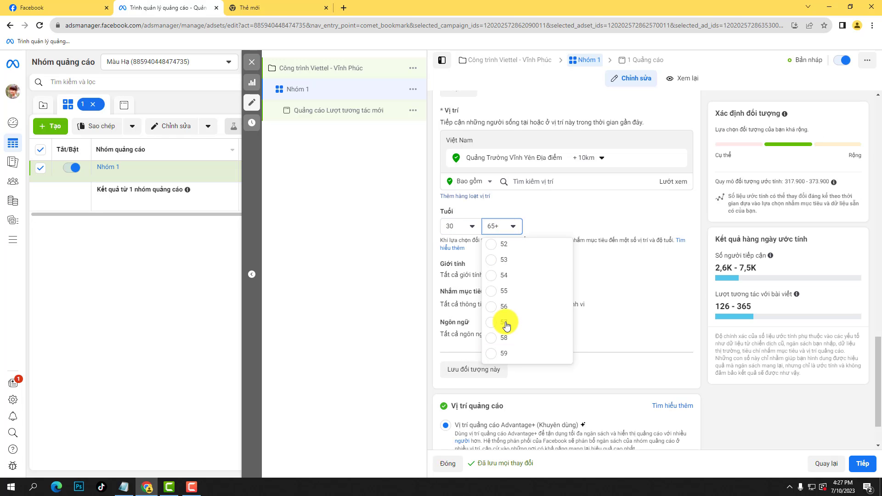
scroll(506, 325, "up", 2)
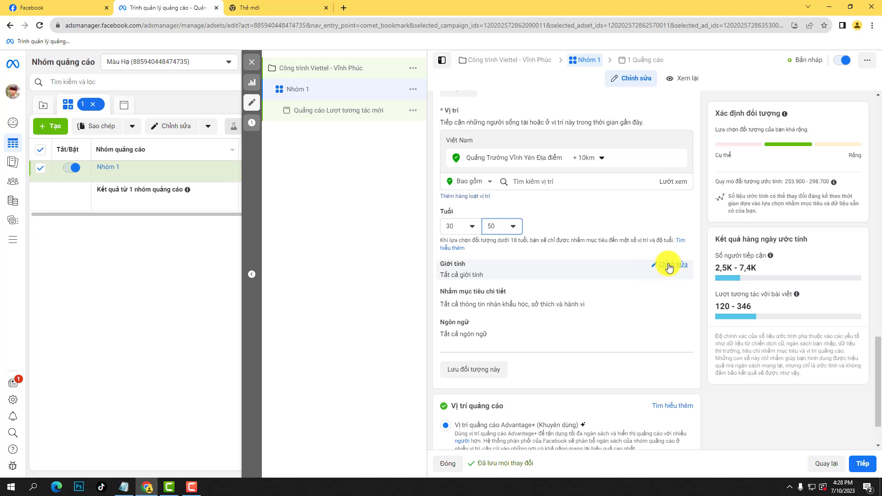
Open the audience's gender (Giới tính) and detailed targeting (Nhắm mục tiêu chi tiết) settings for editing.
left_click(668, 264)
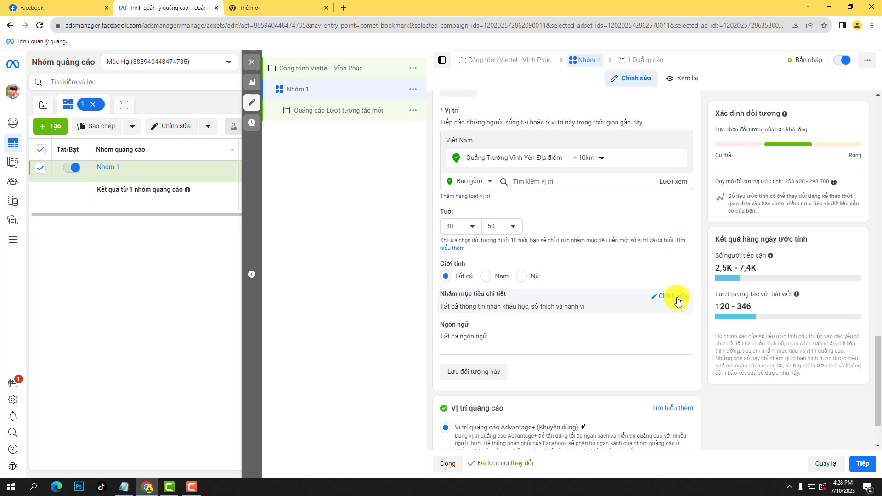
left_click(677, 301)
scroll(558, 280, "down", 1)
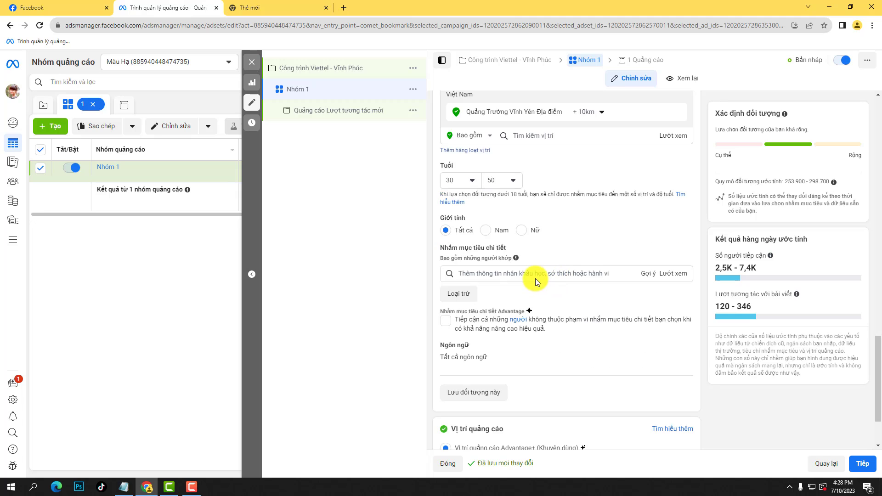
Switch to the Notepad notes and copy the keyword "Home design" from the detailed targeting line.
left_click(548, 277)
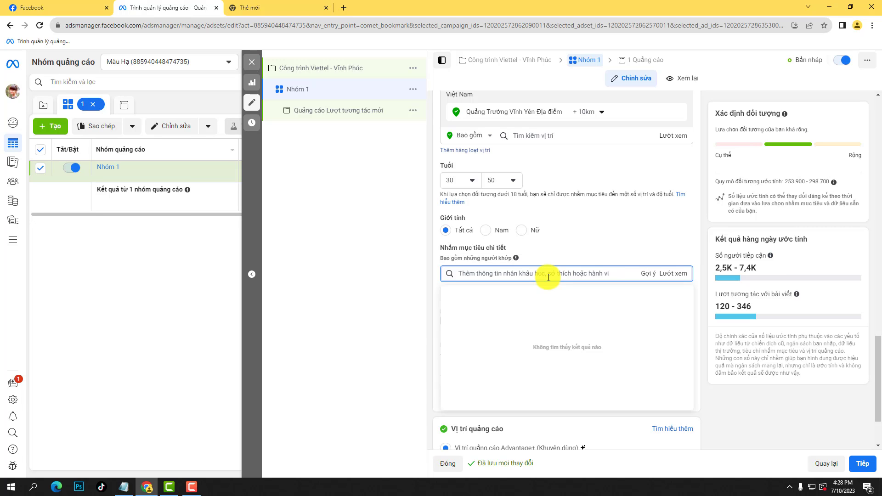
left_click(123, 487)
scroll(538, 335, "down", 7)
scroll(754, 358, "down", 2)
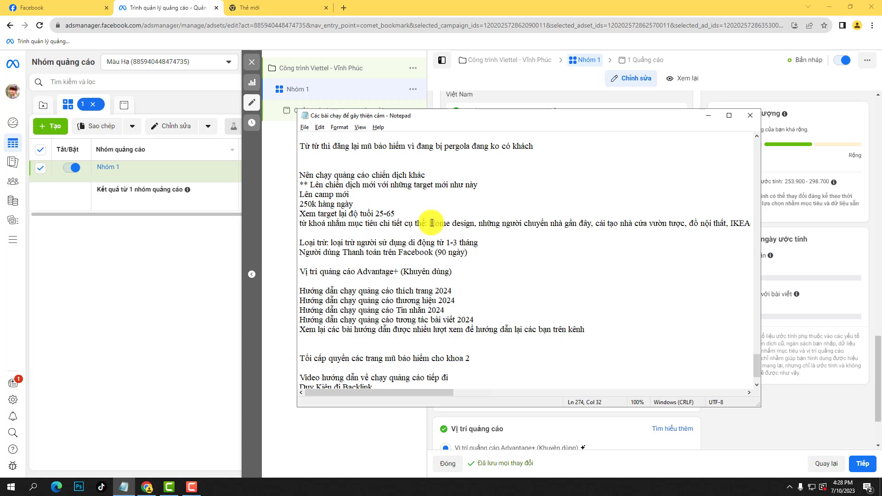
left_click_drag(430, 223, 474, 225)
key("ctrl+c")
Return to Ads Manager and add the Home Design interest to the detailed targeting (Nhắm mục tiêu chi tiết), using the copied keyword.
key("alt+Tab")
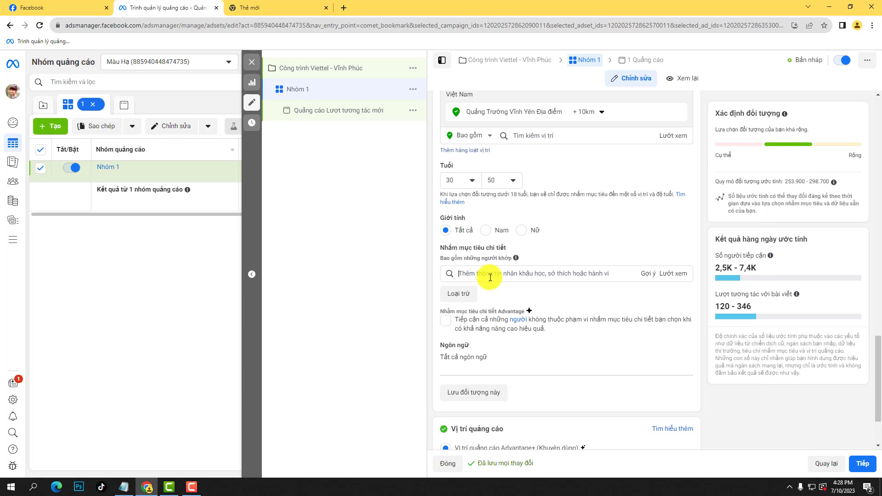
left_click(503, 274)
key("ctrl+v")
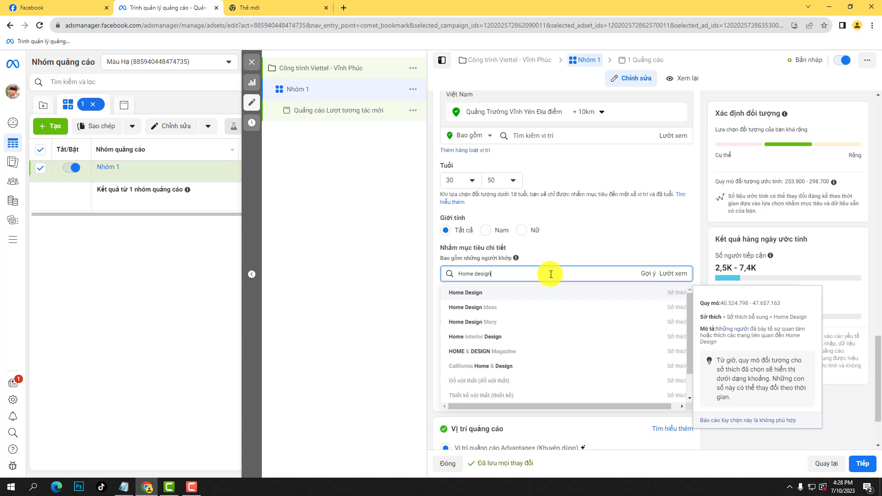
left_click(527, 292)
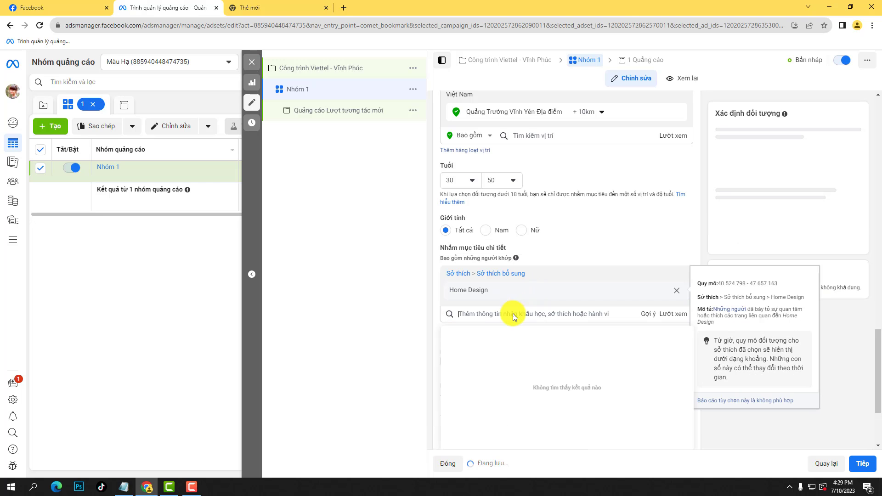
Check the Notepad keywords, search "những người chuyển nhà gần đây", and add the demographic "Người vừa chuyển nhà gần đây" to detailed targeting.
key("alt+Tab")
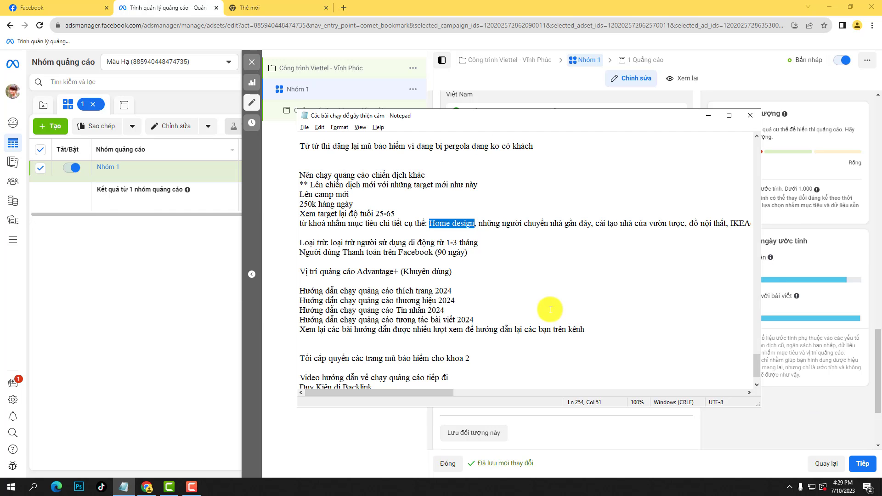
key("alt+Tab")
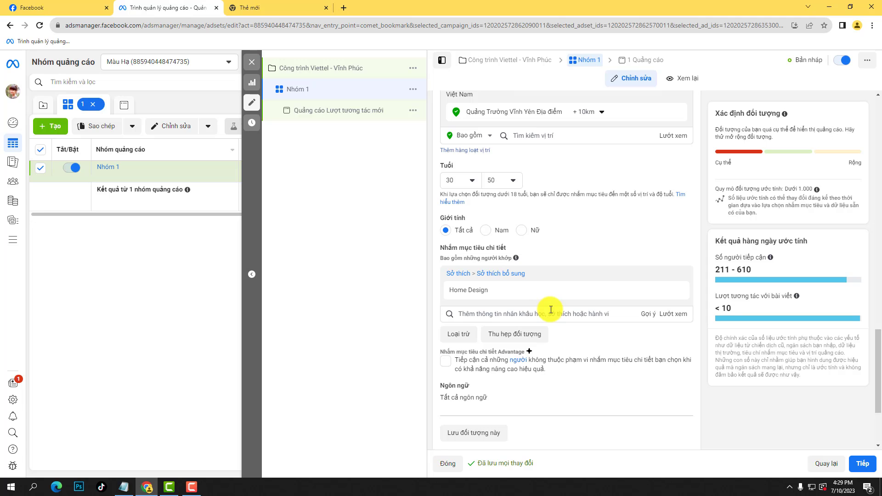
left_click(551, 310)
type("những ngươ")
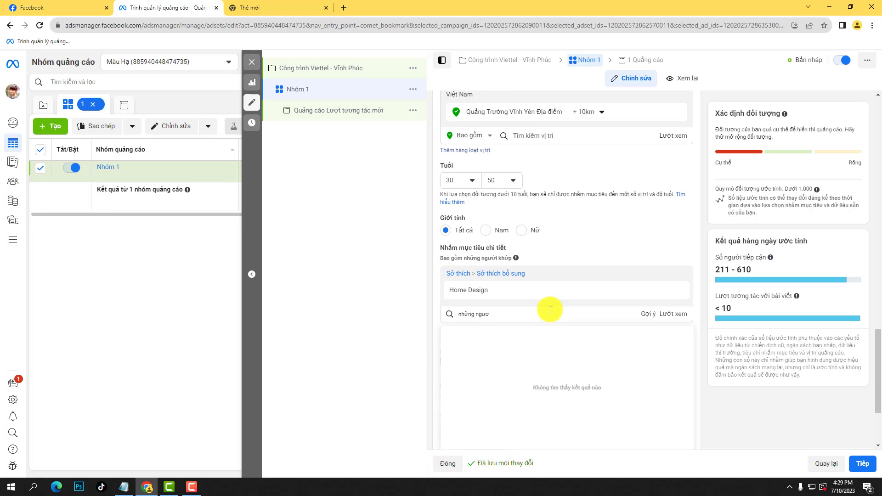
type("i chuyển nhà gán")
key("BackSpace")
key("BackSpace")
type("ần đây")
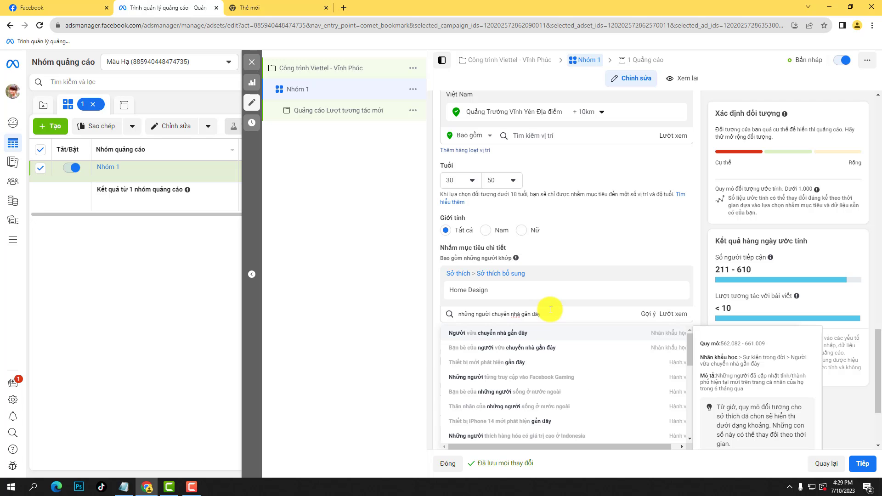
left_click(522, 333)
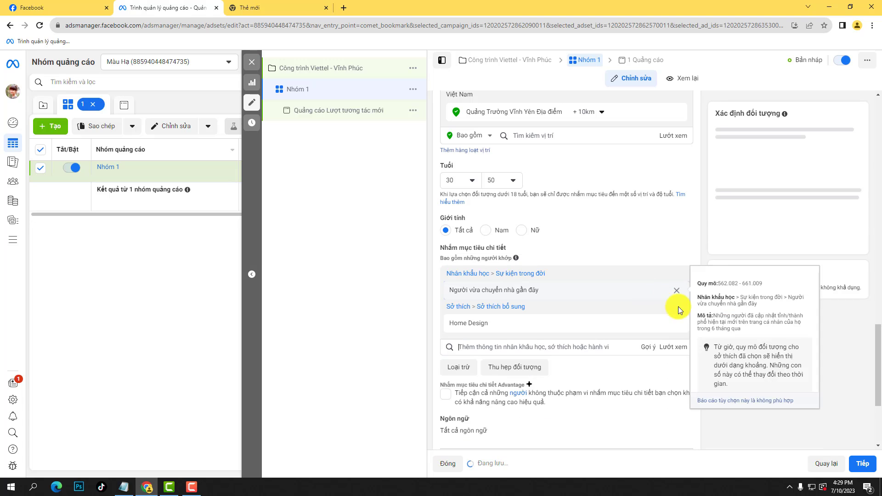
Switch the ad placements to manual (Vị trí quảng cáo thủ công) and deselect the Audience Network platform.
scroll(707, 236, "down", 3)
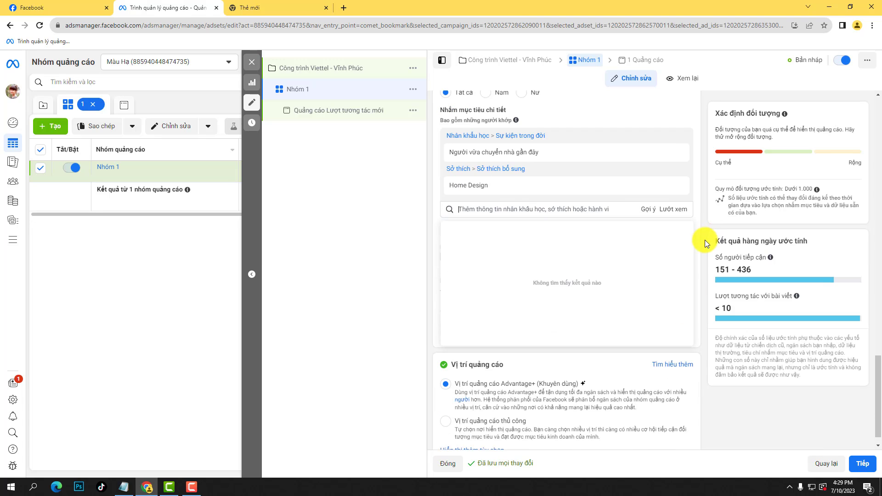
scroll(704, 243, "down", 1)
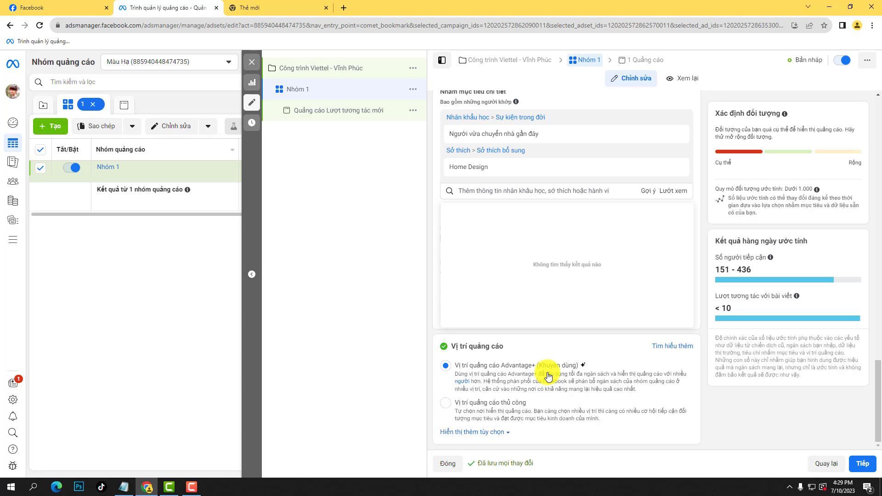
left_click(439, 403)
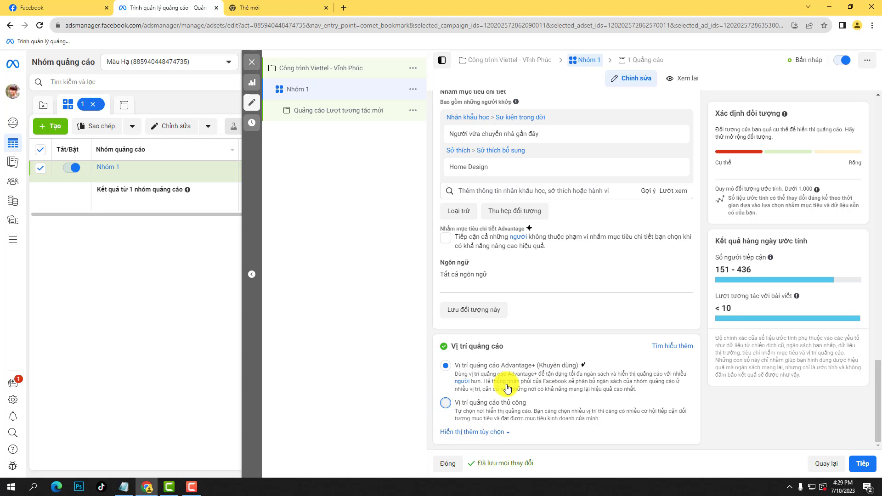
scroll(535, 388, "down", 3)
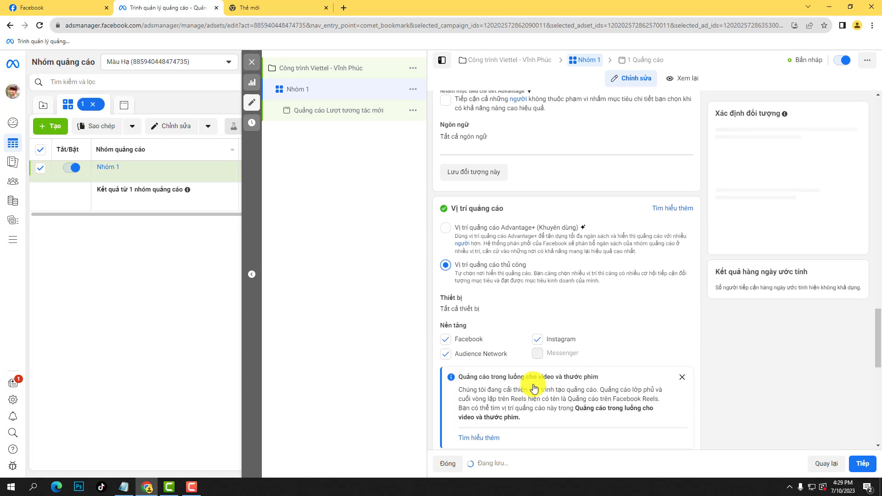
left_click(460, 345)
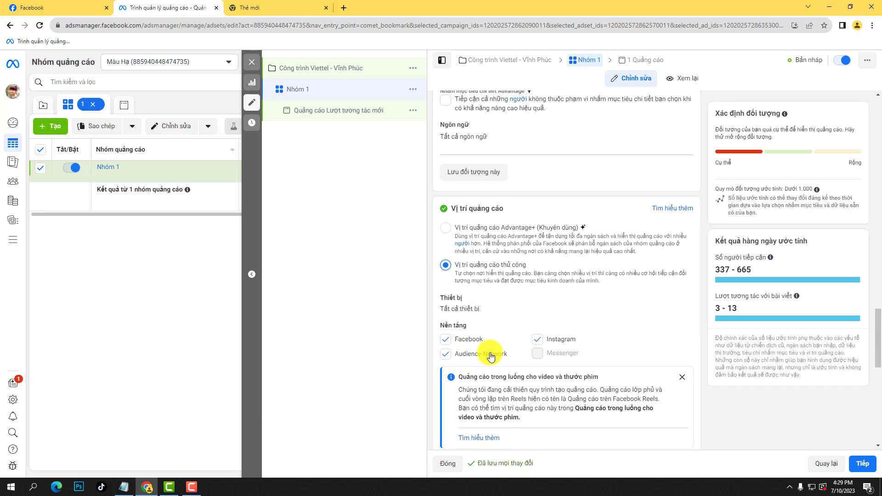
left_click(445, 355)
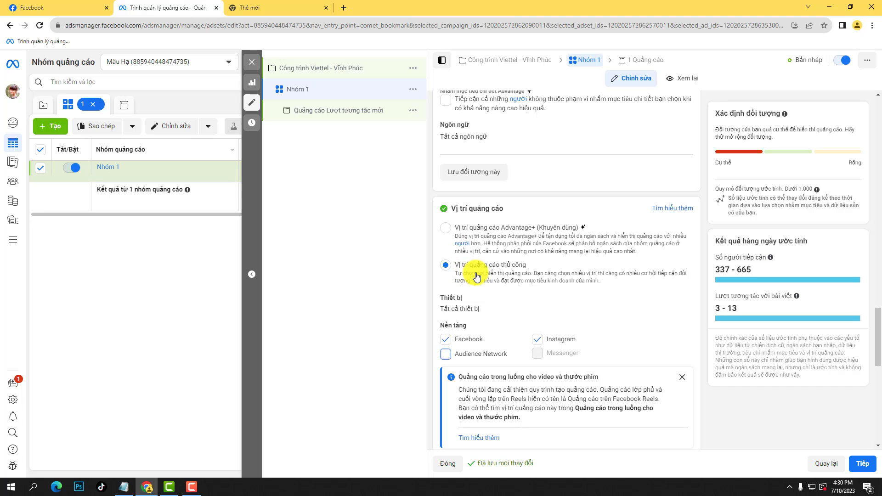
Deselect the Instagram platform from the manual placements and review the remaining placement list.
left_click(539, 344)
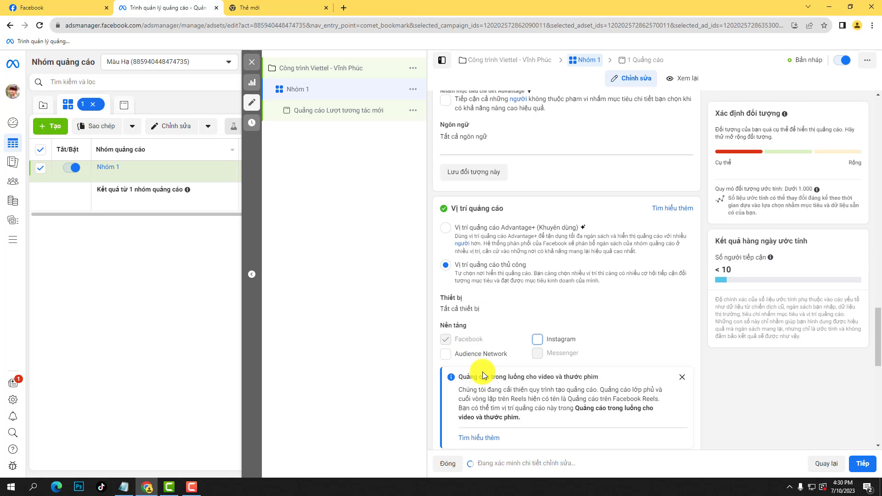
scroll(502, 370, "down", 2)
scroll(552, 365, "down", 5)
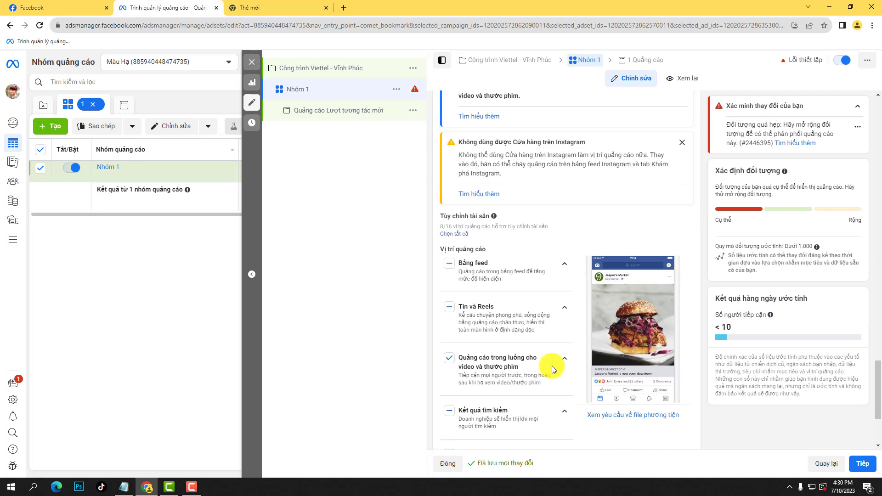
scroll(552, 368, "down", 3)
scroll(552, 370, "up", 7)
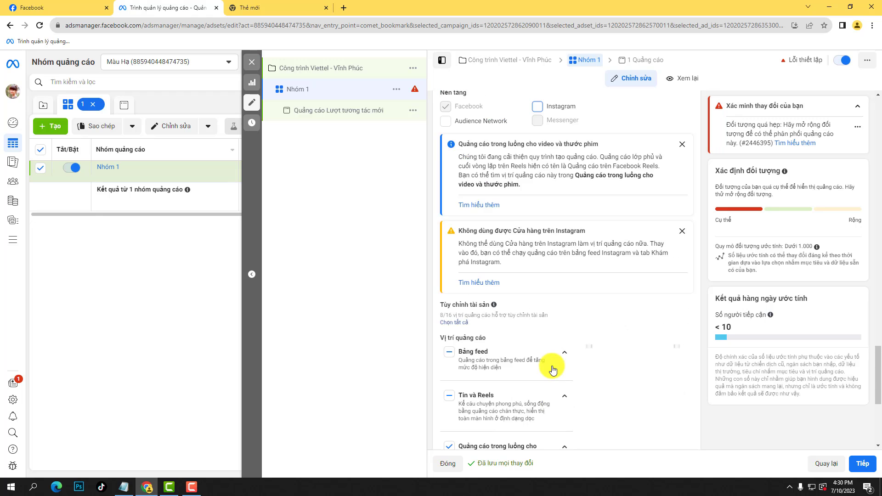
scroll(552, 368, "up", 2)
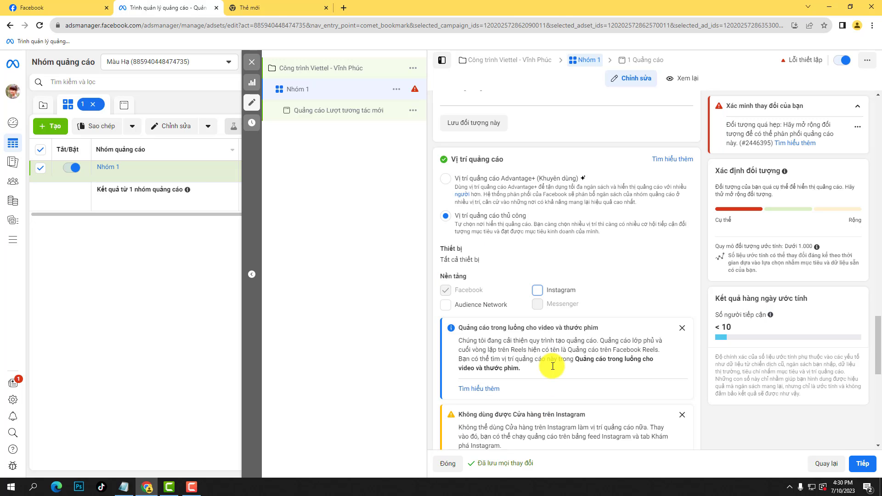
Re-enable the Instagram platform to compare the placement list, and deselect it again.
left_click(538, 293)
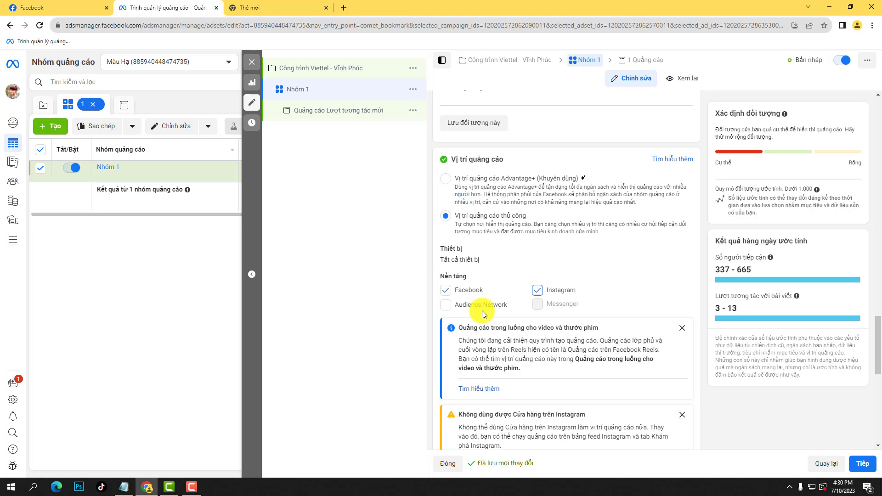
scroll(489, 294, "down", 9)
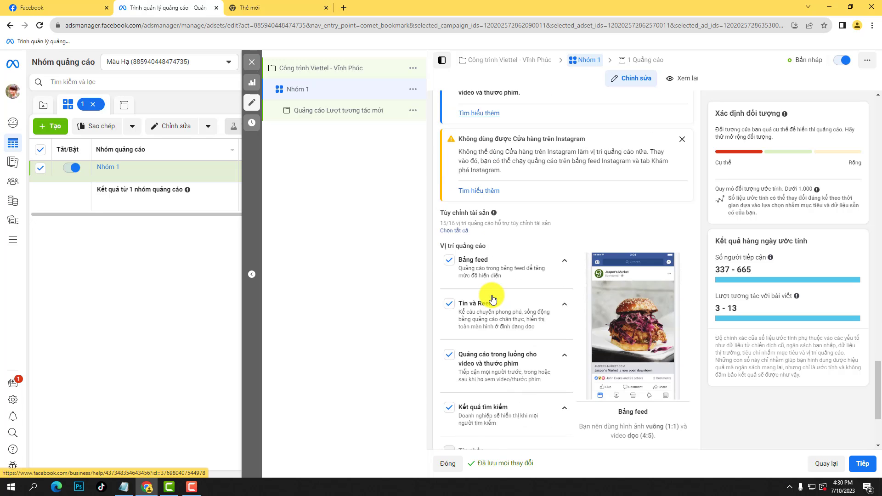
scroll(492, 297, "up", 8)
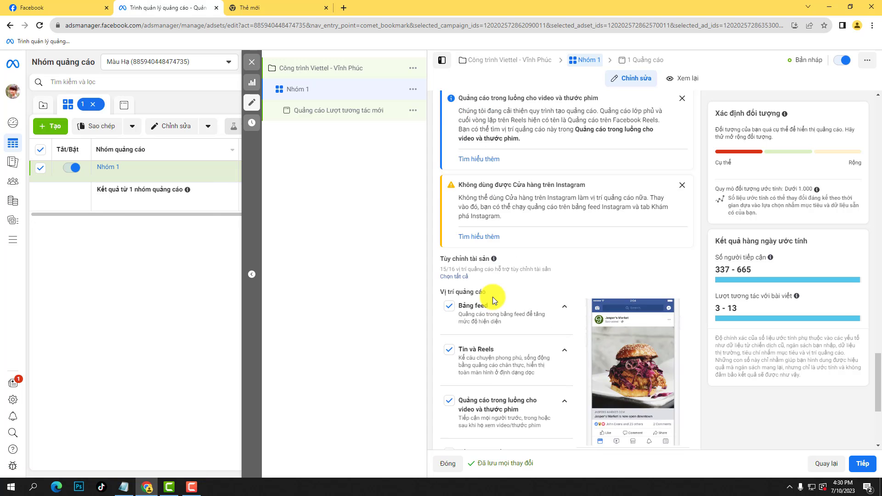
left_click(538, 290)
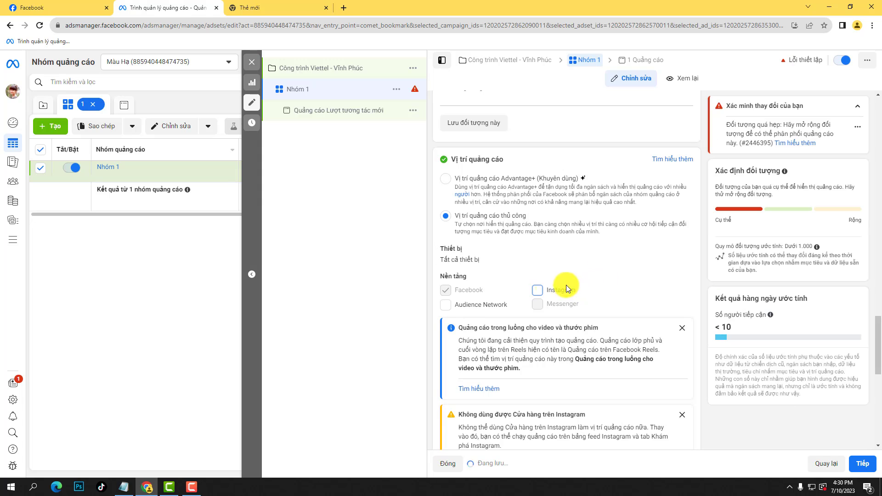
Examine the change verification notice (Xác minh thay đổi của bạn) along with the ad set's audience and placement settings.
scroll(527, 292, "down", 3)
scroll(597, 339, "up", 4)
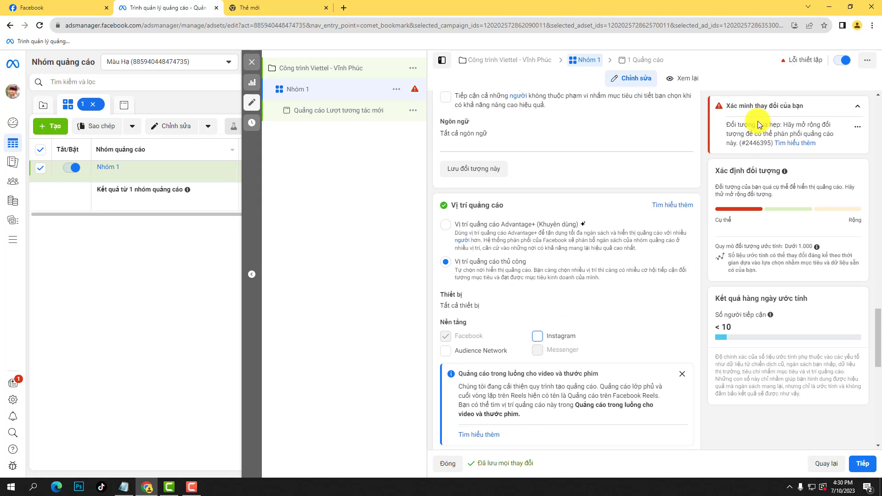
left_click_drag(727, 123, 806, 125)
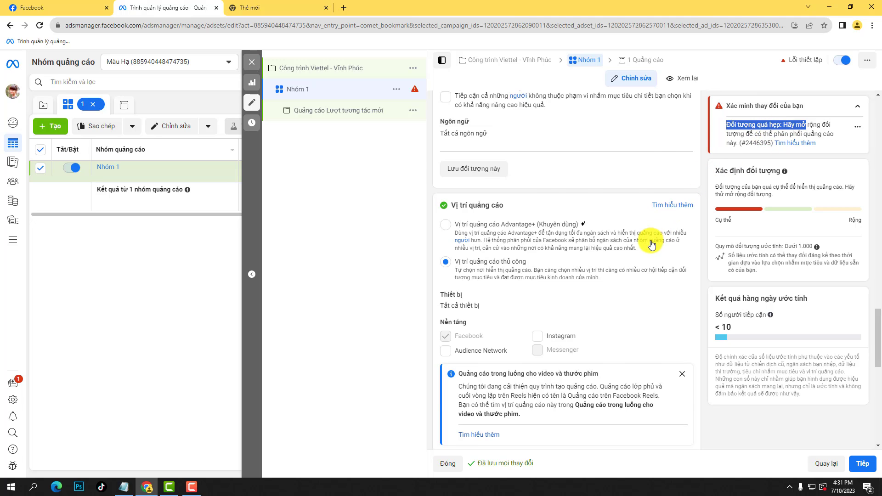
scroll(650, 240, "down", 1)
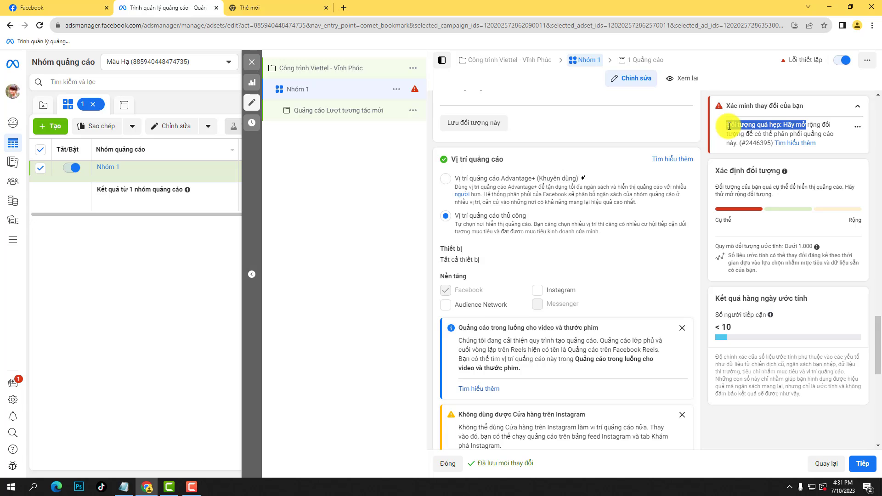
left_click_drag(726, 124, 758, 133)
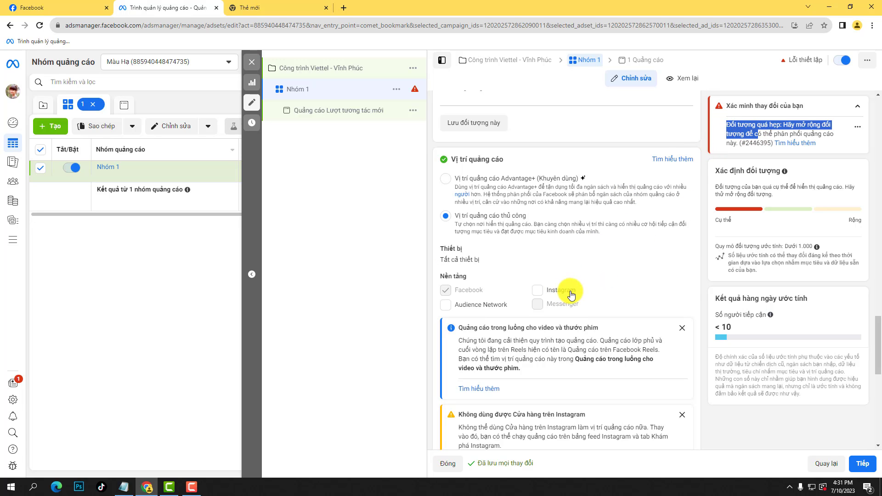
scroll(571, 294, "up", 8)
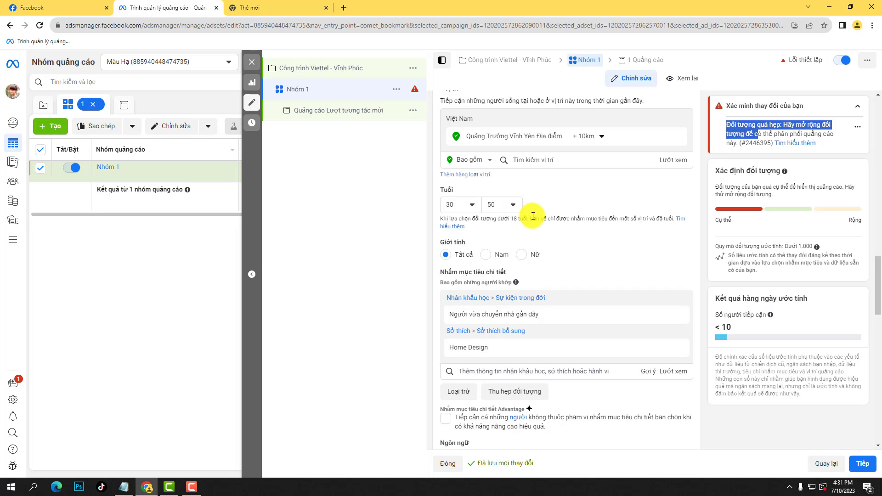
scroll(533, 218, "up", 1)
scroll(533, 217, "up", 6)
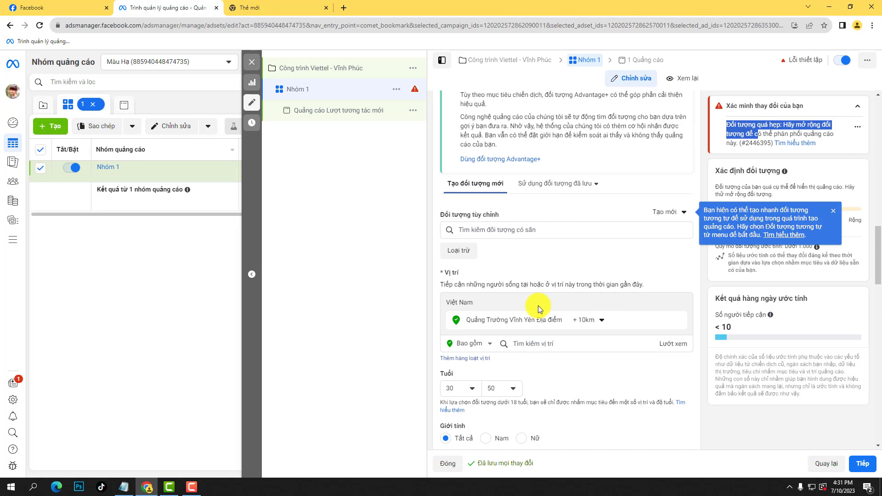
scroll(538, 306, "down", 12)
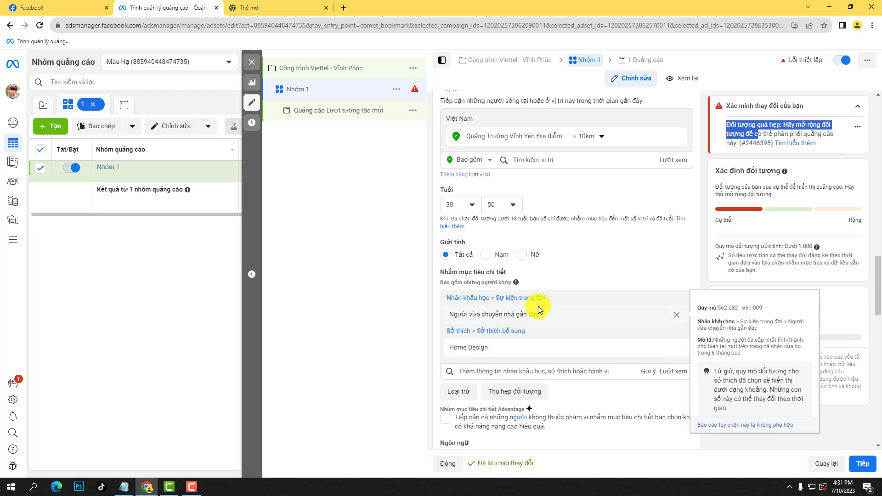
scroll(526, 285, "up", 2)
scroll(526, 285, "down", 4)
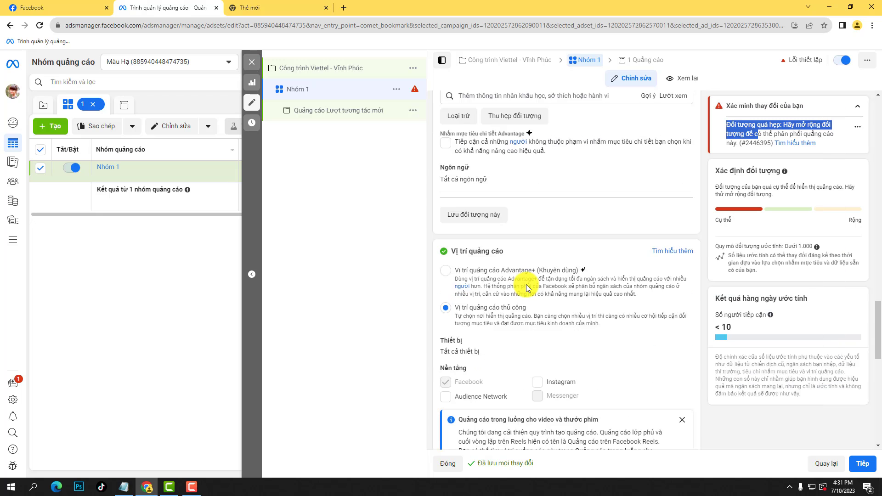
scroll(526, 285, "up", 4)
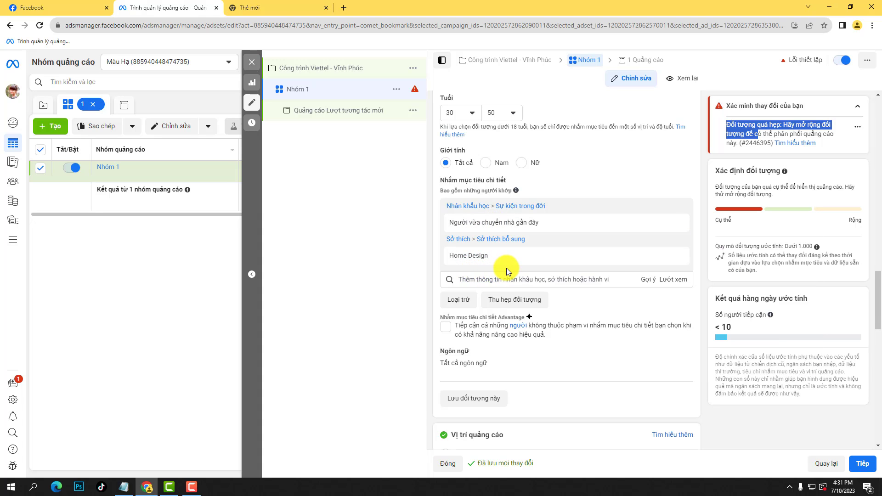
scroll(507, 269, "down", 2)
left_click(704, 160)
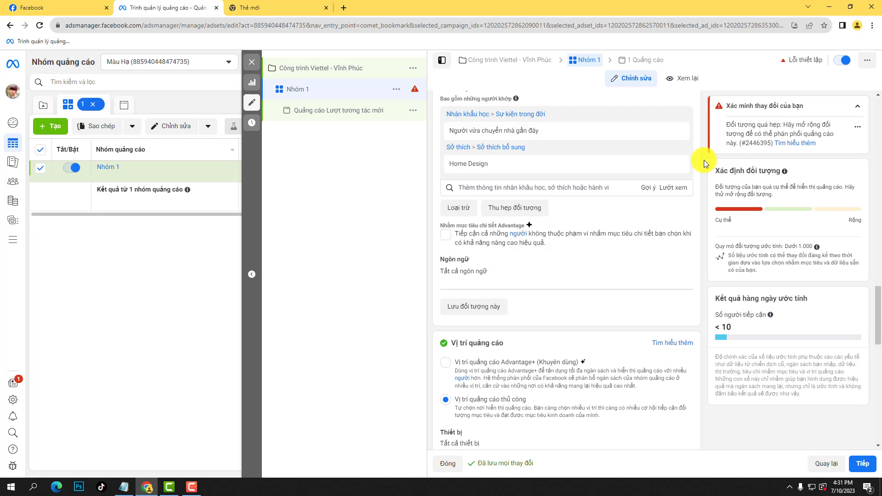
scroll(670, 225, "down", 3)
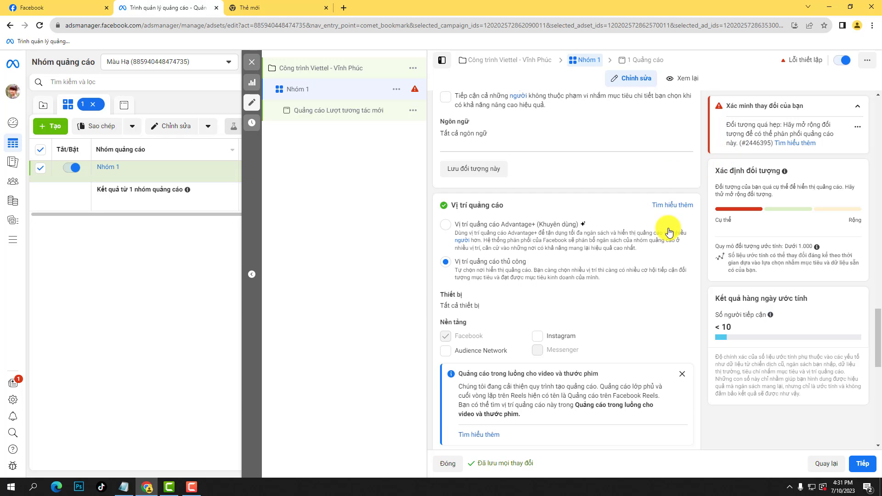
Re-enable the Instagram platform in the ad set's manual placements.
left_click(536, 338)
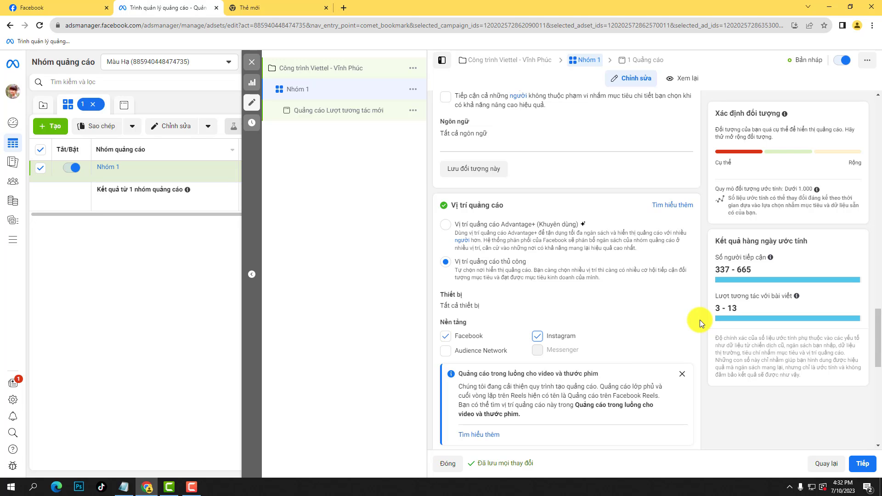
scroll(722, 306, "up", 5)
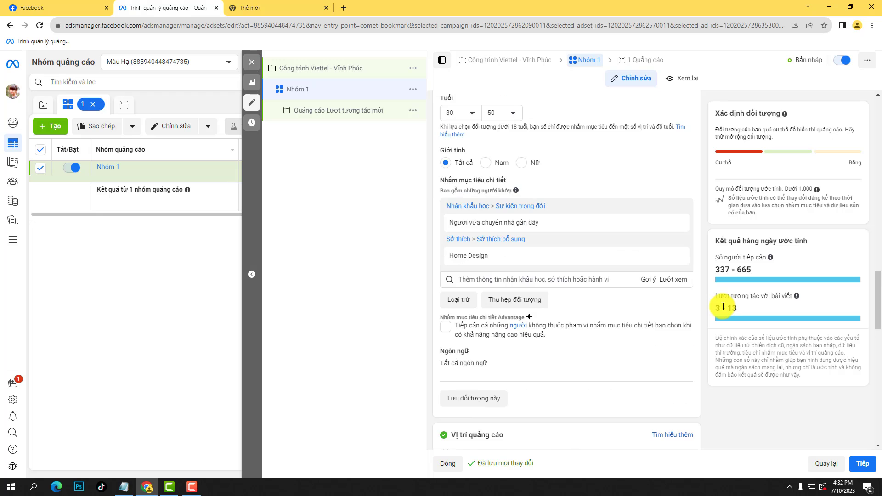
Read the notice about the past start date and set the ad set's start time to 16:40 on 7/10/2023.
scroll(723, 306, "up", 10)
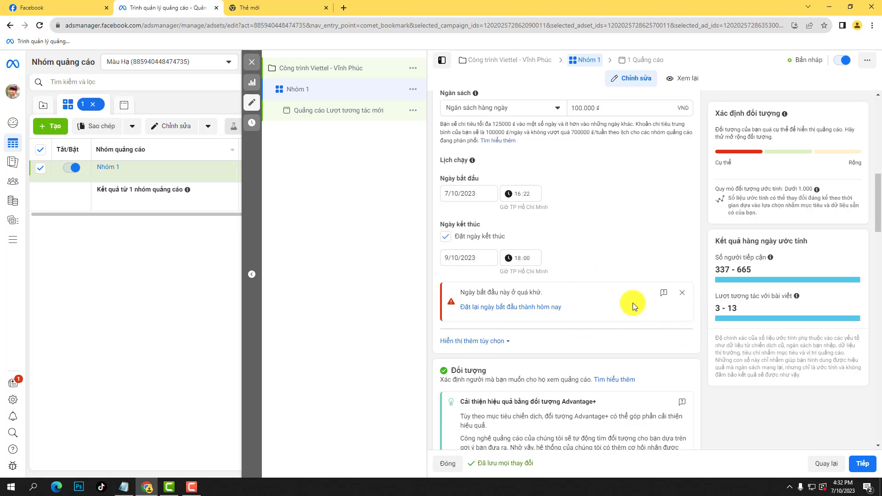
left_click_drag(551, 292, 460, 291)
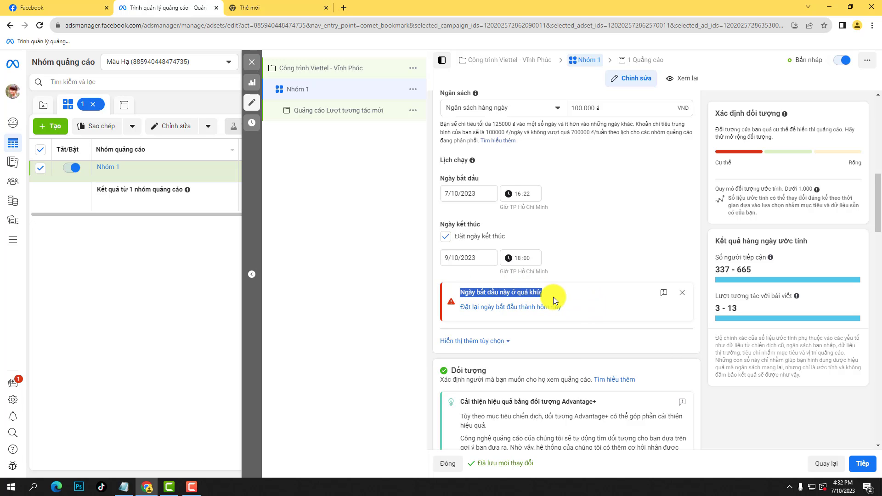
left_click_drag(553, 294, 499, 293)
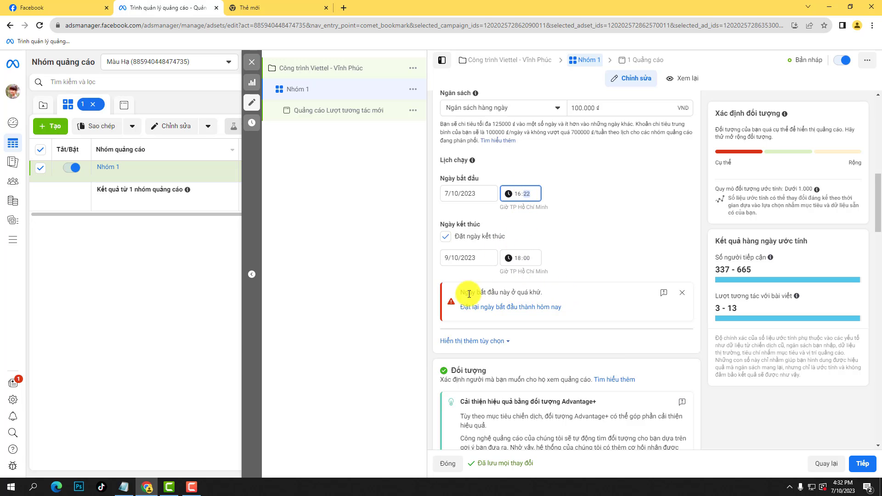
left_click_drag(465, 292, 542, 293)
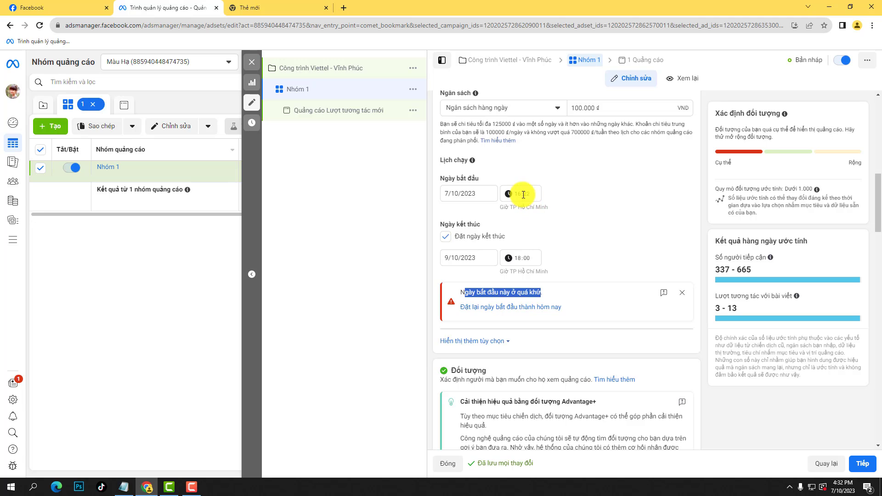
left_click(525, 194)
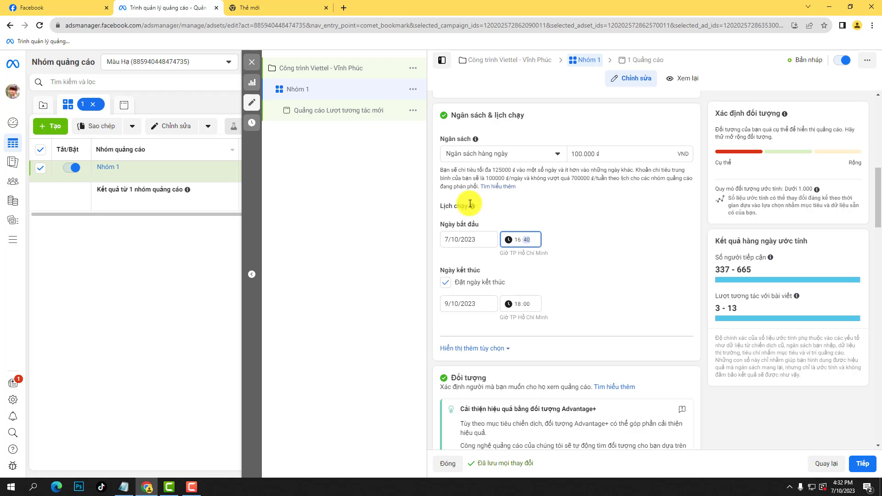
Open the ad under Nhóm 1 and rename it as QC 1.
scroll(717, 299, "down", 6)
mouse_move(879, 252)
left_mouse_down()
mouse_move(878, 395)
mouse_move(878, 250)
left_mouse_up()
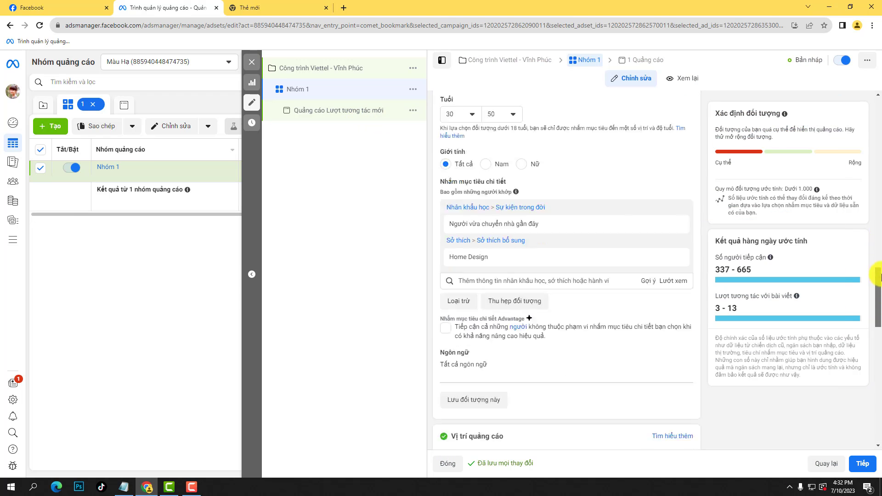
left_click(333, 114)
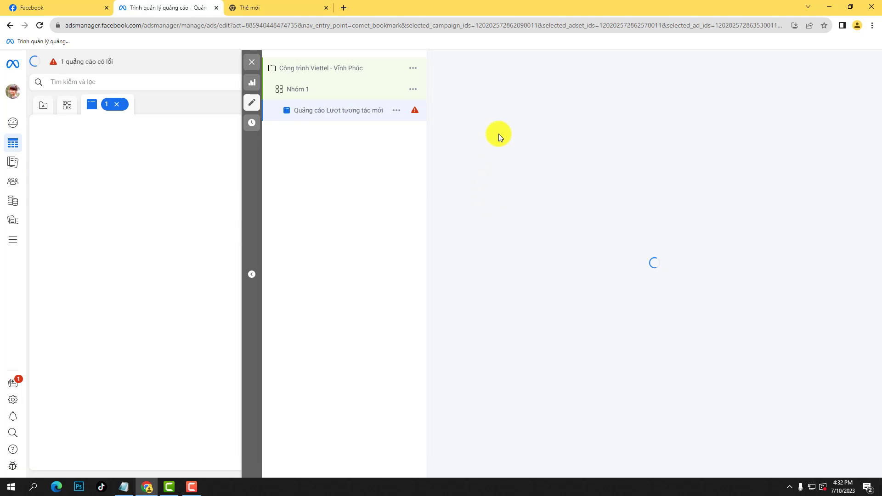
triple_click(460, 124)
type("Qc 1")
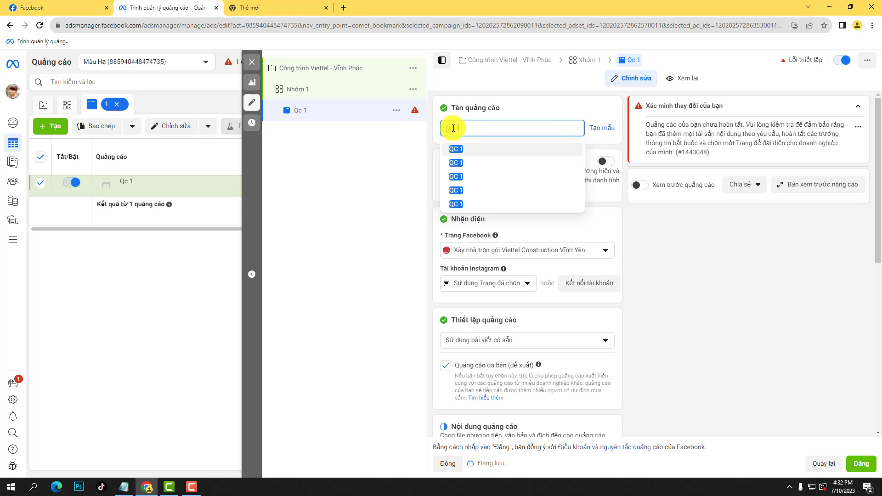
left_click(633, 210)
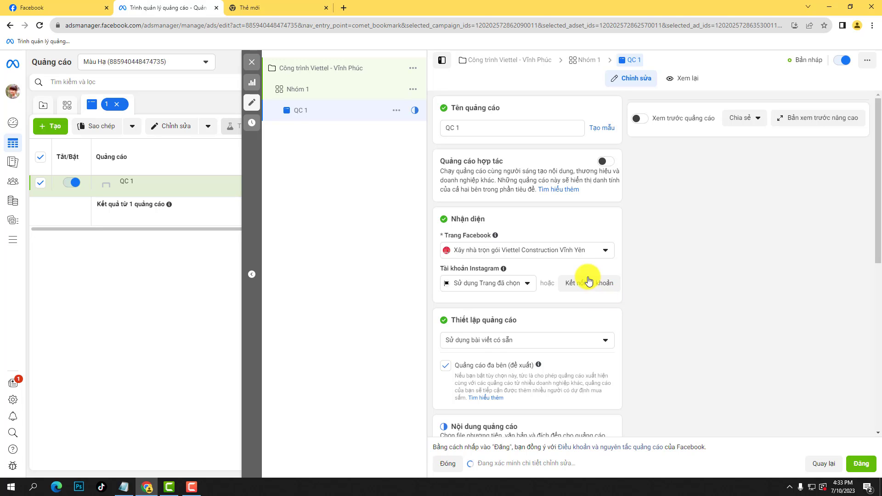
Check the available Facebook Pages and examine the ad's setup, content and tracking sections.
left_click(586, 255)
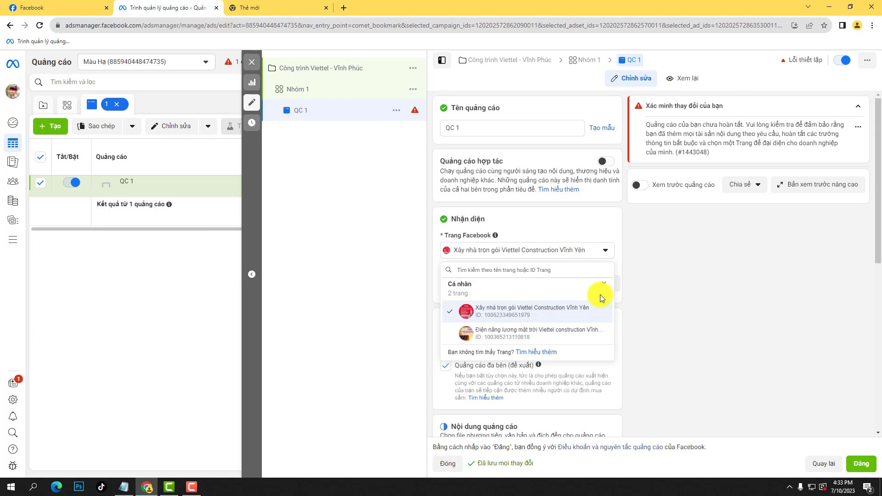
left_click(641, 278)
scroll(641, 276, "down", 2)
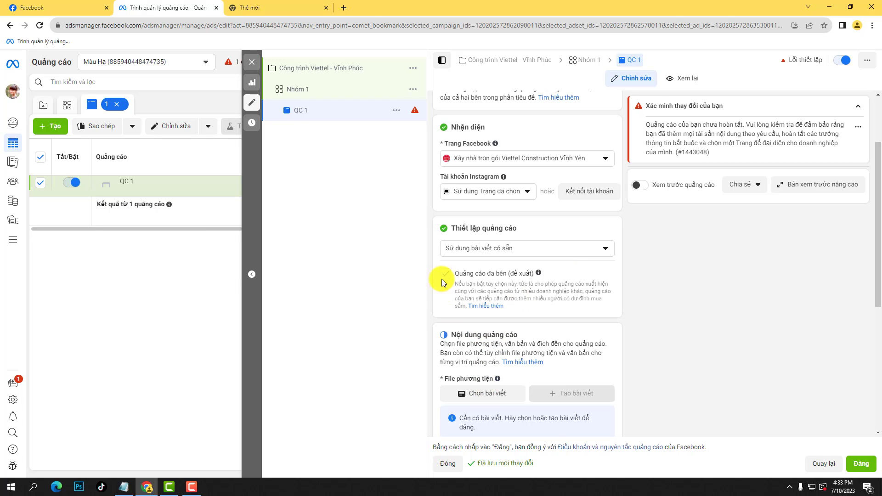
scroll(467, 302, "down", 4)
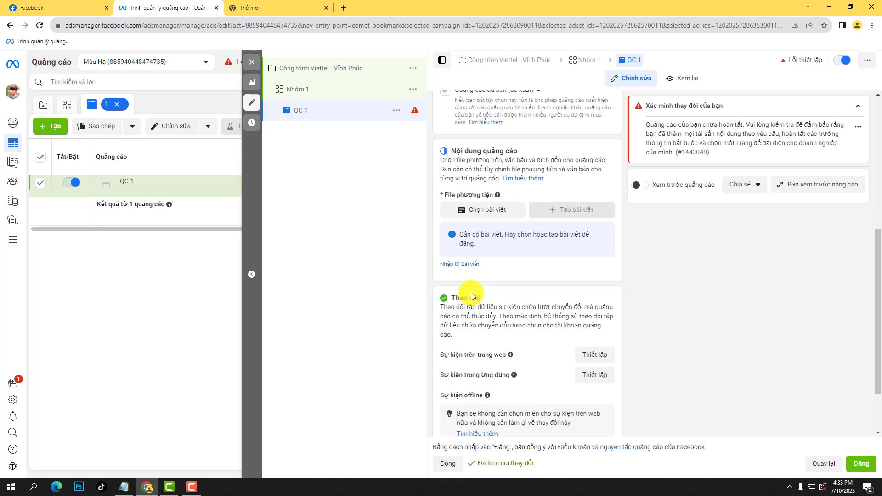
scroll(470, 294, "up", 1)
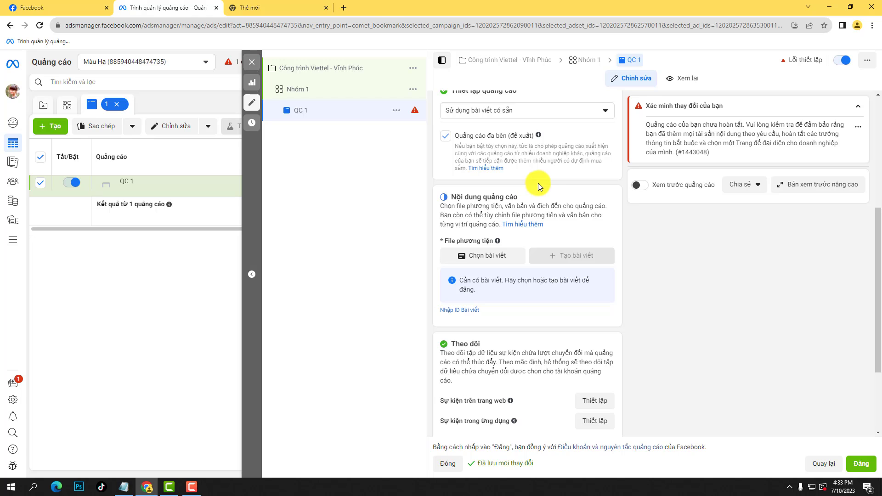
scroll(503, 268, "down", 3)
scroll(508, 282, "up", 6)
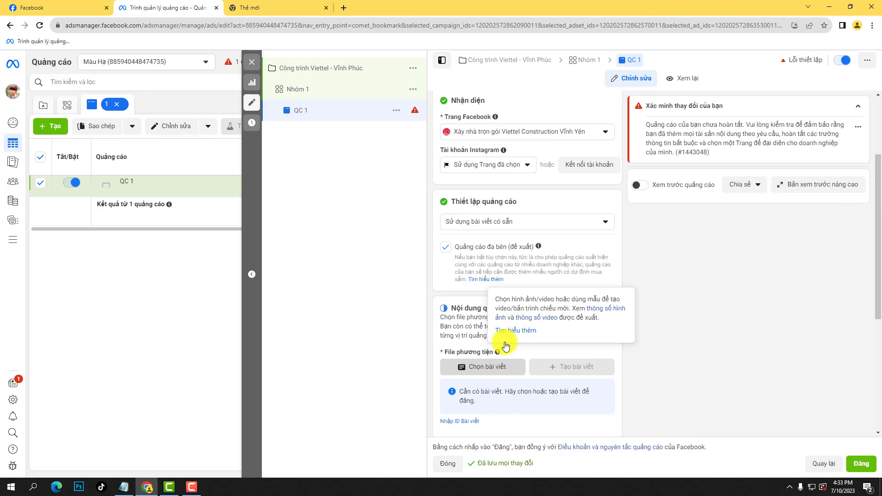
Choose the existing Facebook post "Một số hình ảnh thực tế..." from 13 July as the ad content.
left_click(484, 366)
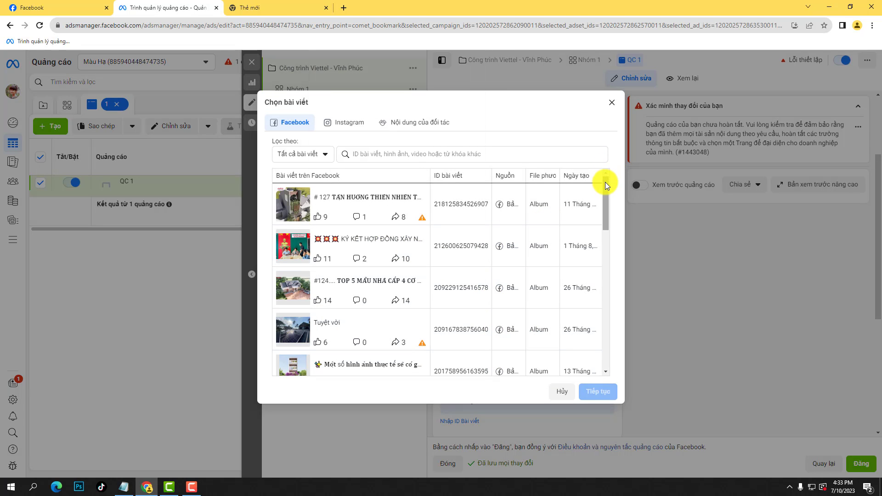
left_click_drag(605, 182, 583, 228)
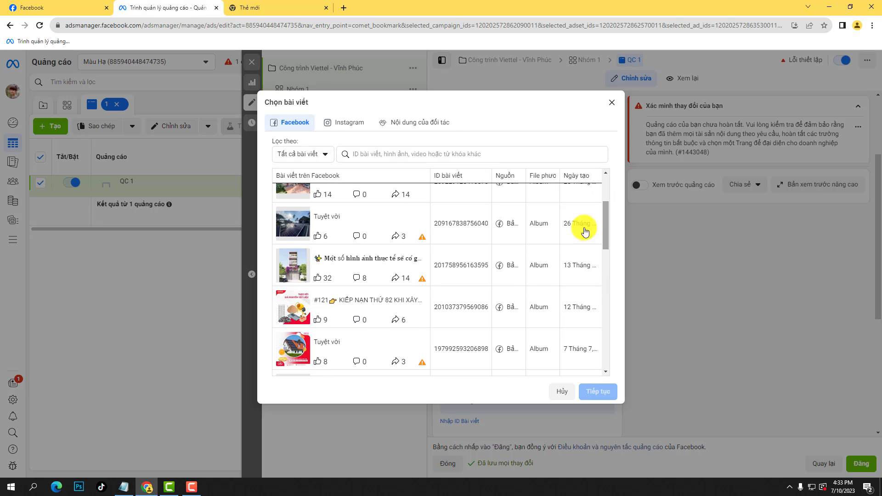
left_click(386, 267)
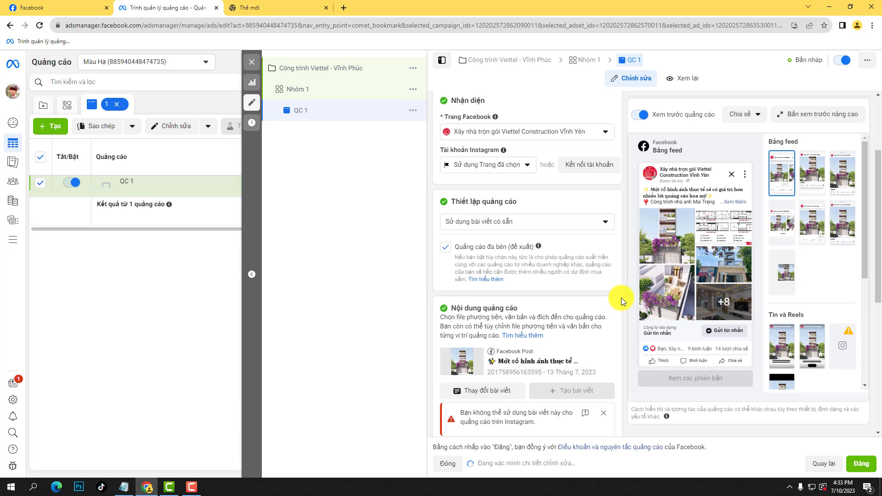
Examine the ad's selected post, its Instagram notice, the call-to-action setting and the tracking section.
scroll(621, 297, "down", 2)
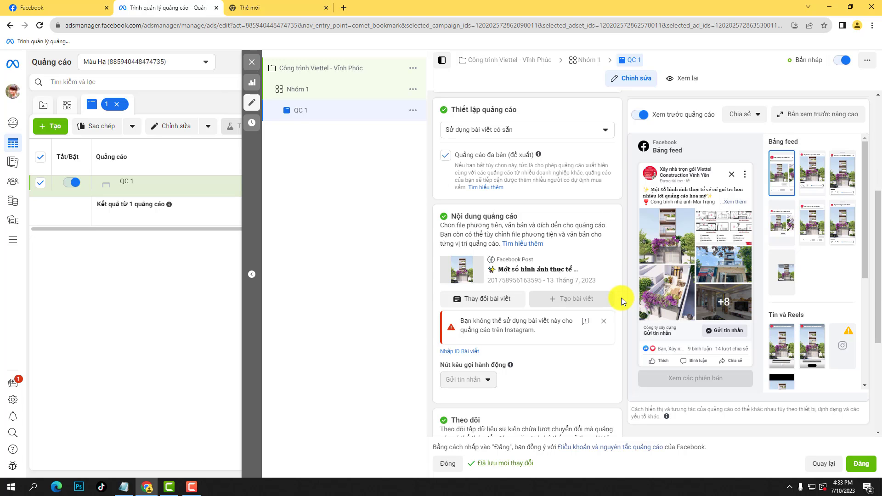
scroll(621, 298, "down", 1)
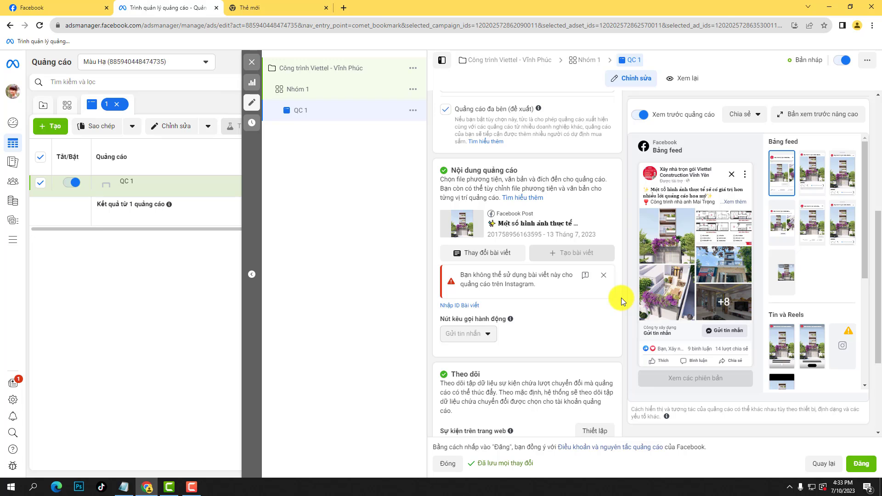
scroll(621, 298, "down", 1)
scroll(621, 298, "up", 2)
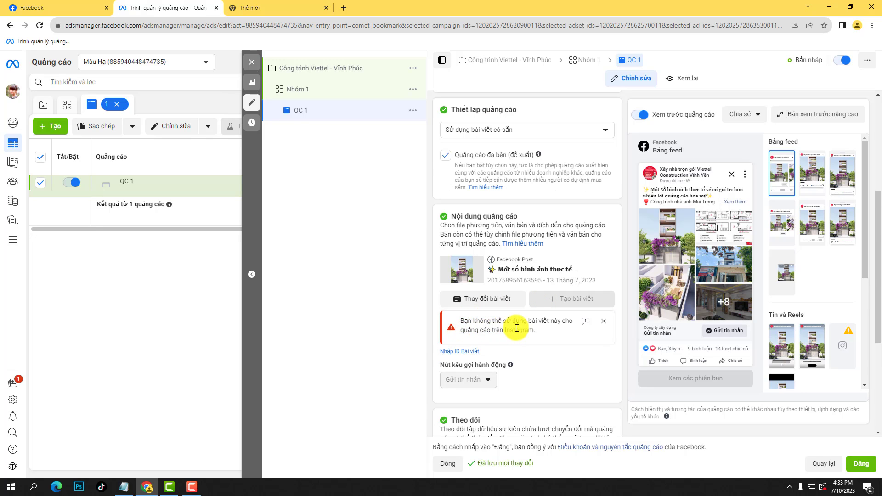
left_click_drag(536, 329, 623, 292)
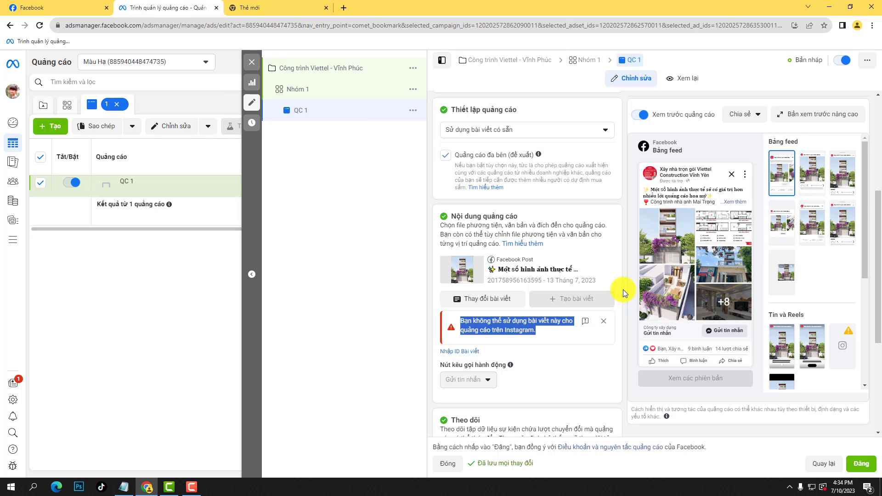
scroll(619, 288, "down", 4)
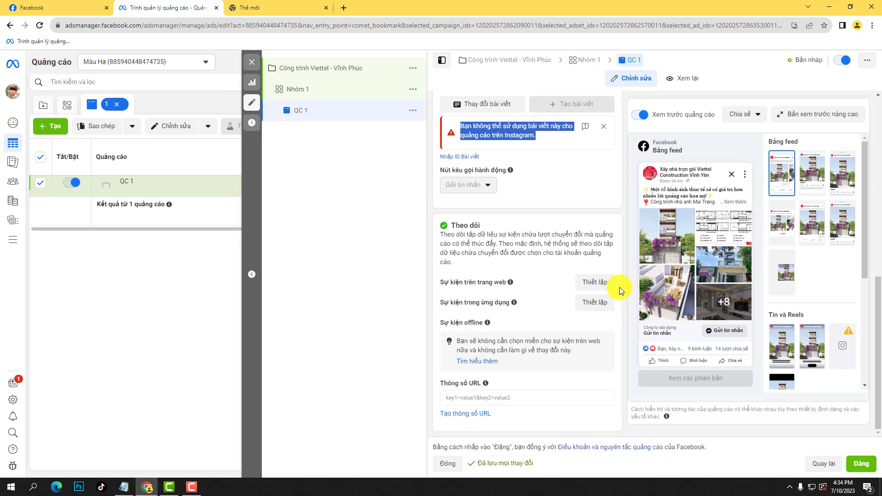
scroll(620, 288, "up", 2)
scroll(619, 287, "up", 4)
scroll(620, 288, "up", 1)
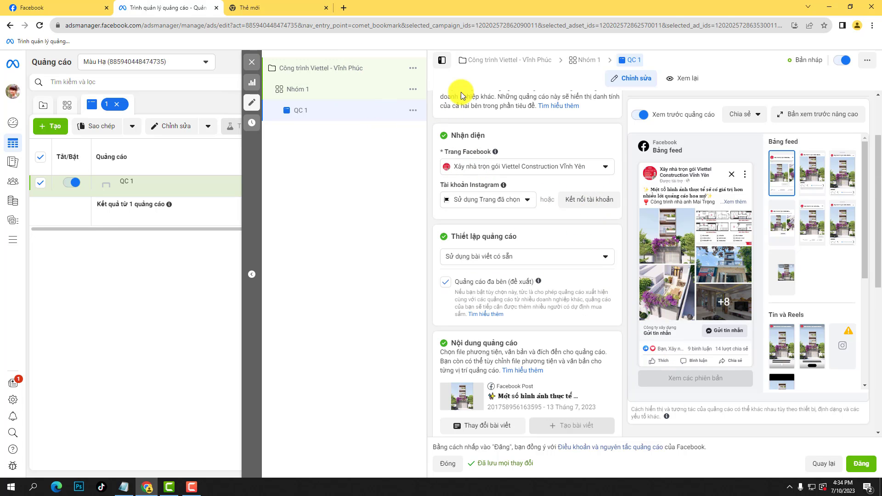
Return to the Nhóm 1 ad set, check its audience settings, and duplicate it once within the original campaign (Chiến dịch gốc).
left_click(359, 93)
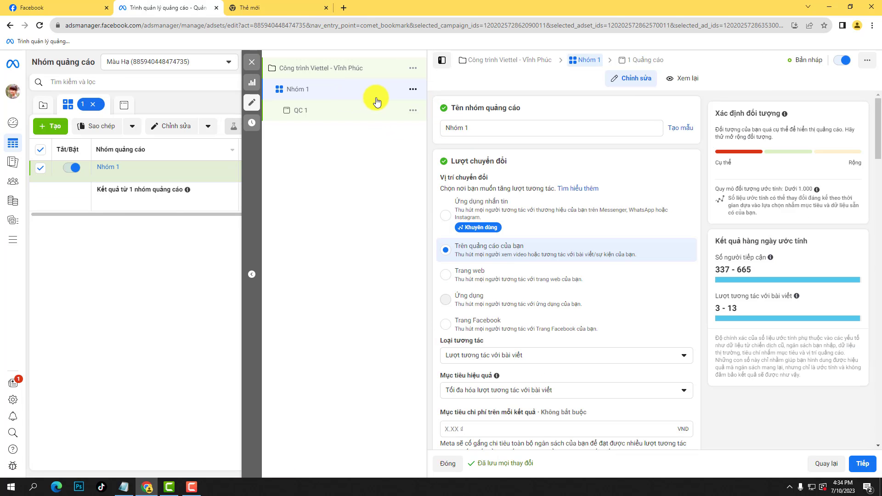
left_click_drag(876, 138, 878, 301)
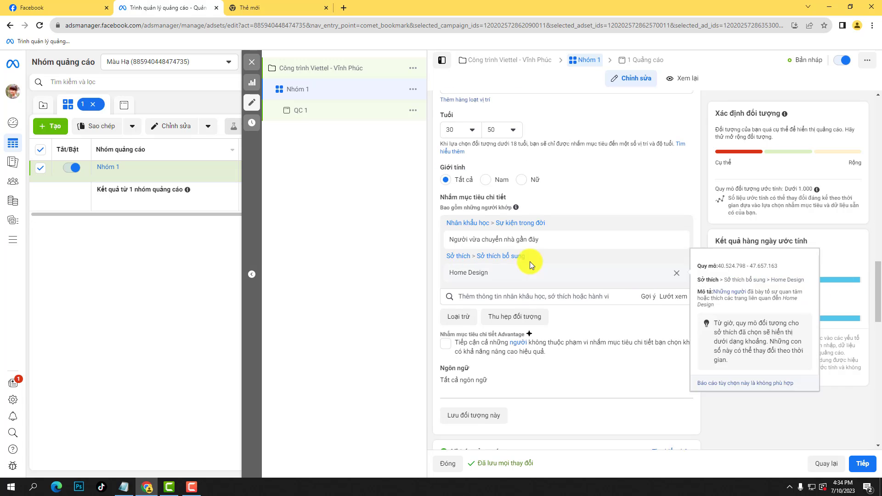
scroll(530, 269, "up", 1)
scroll(591, 221, "up", 2)
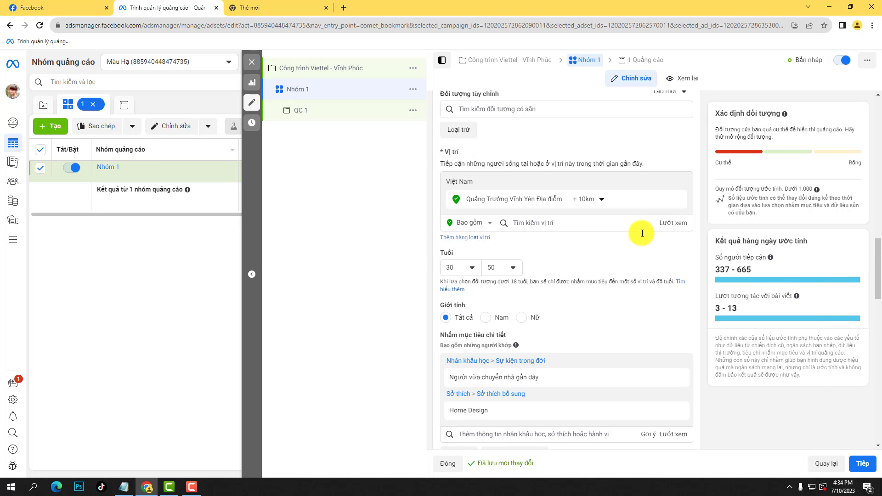
left_click(413, 89)
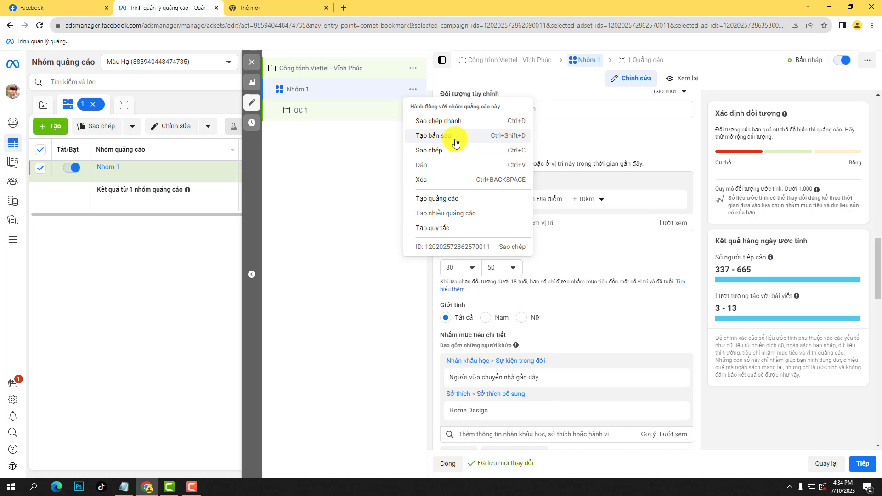
left_click(456, 143)
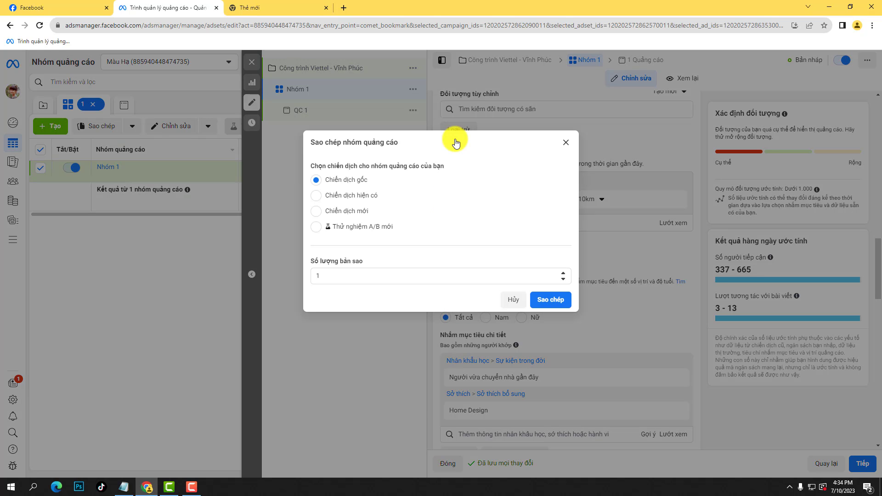
left_click(551, 302)
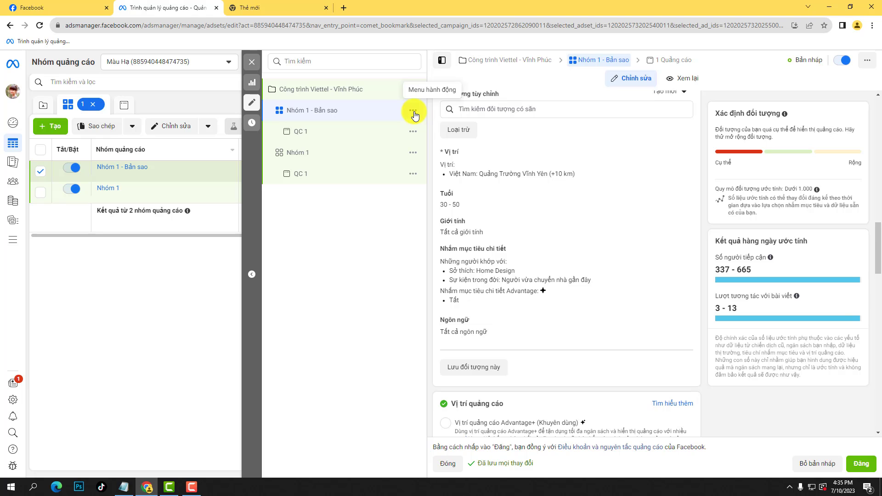
Open the detailed targeting of the Nhóm 1 - Bản sao ad set for editing and check its criteria search field.
scroll(543, 313, "down", 2)
scroll(597, 276, "up", 1)
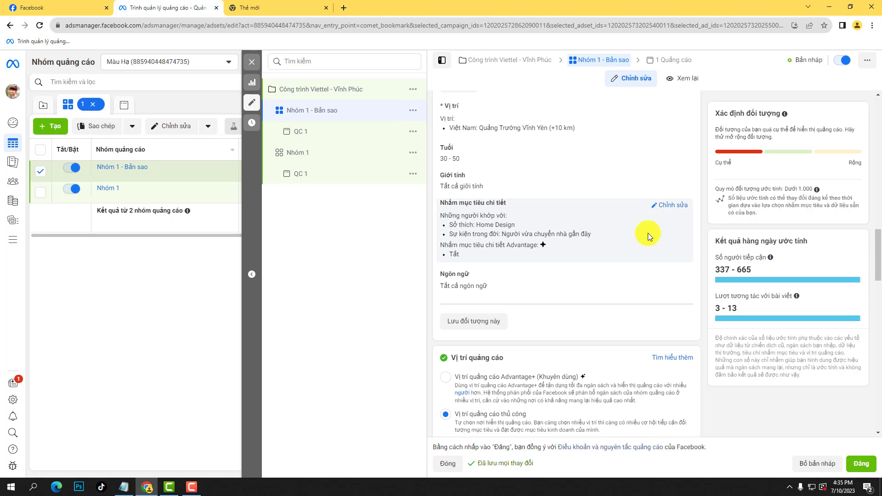
left_click(682, 205)
scroll(698, 301, "down", 3)
scroll(597, 276, "up", 3)
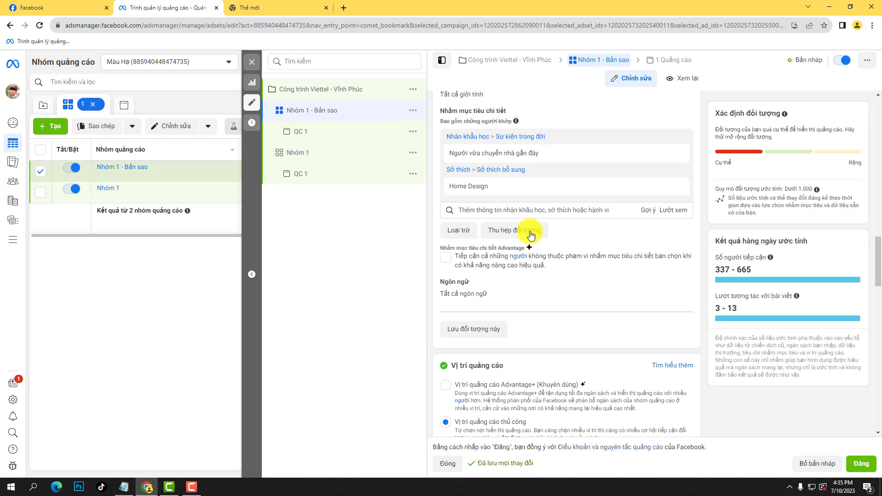
left_click(532, 210)
left_click(705, 282)
Review the copied ad set's placements, targeting, budget, schedule and conversion settings.
scroll(680, 289, "down", 4)
scroll(597, 299, "down", 2)
scroll(666, 303, "up", 5)
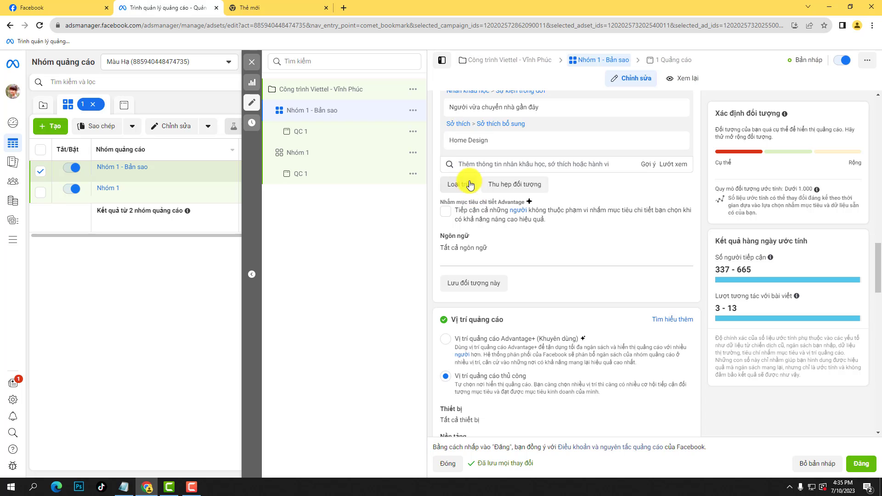
scroll(476, 208, "up", 6)
scroll(480, 220, "up", 10)
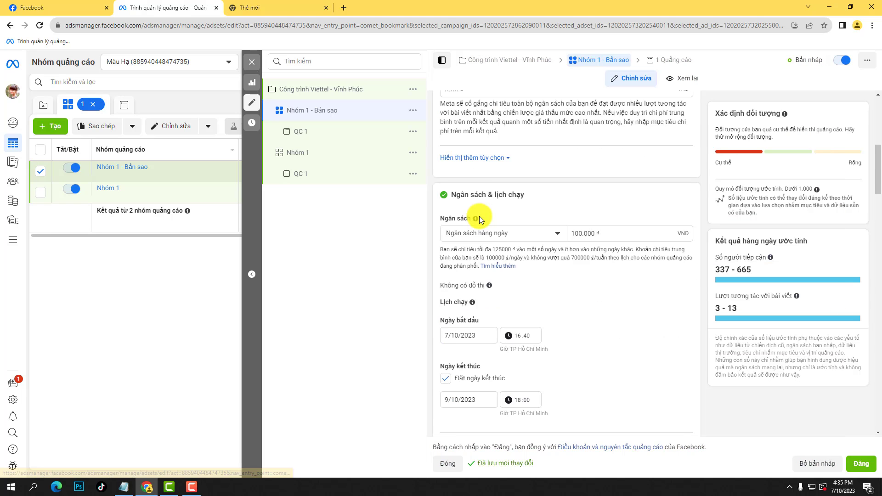
scroll(480, 219, "up", 2)
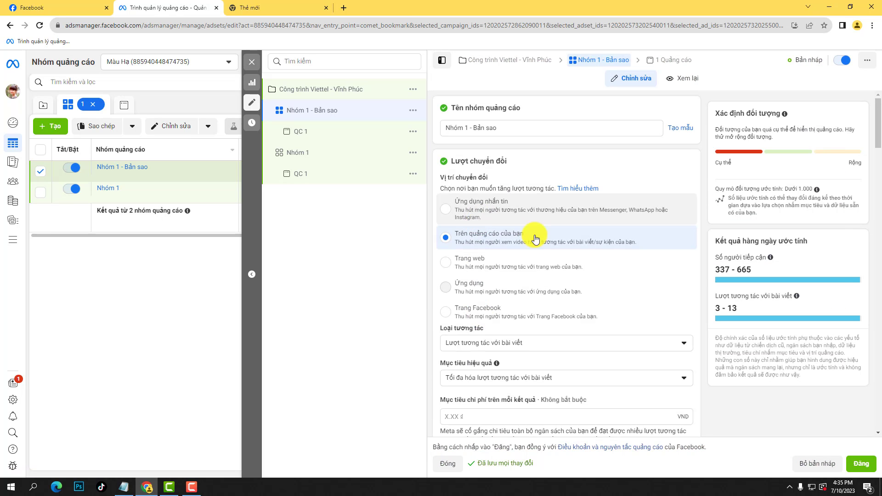